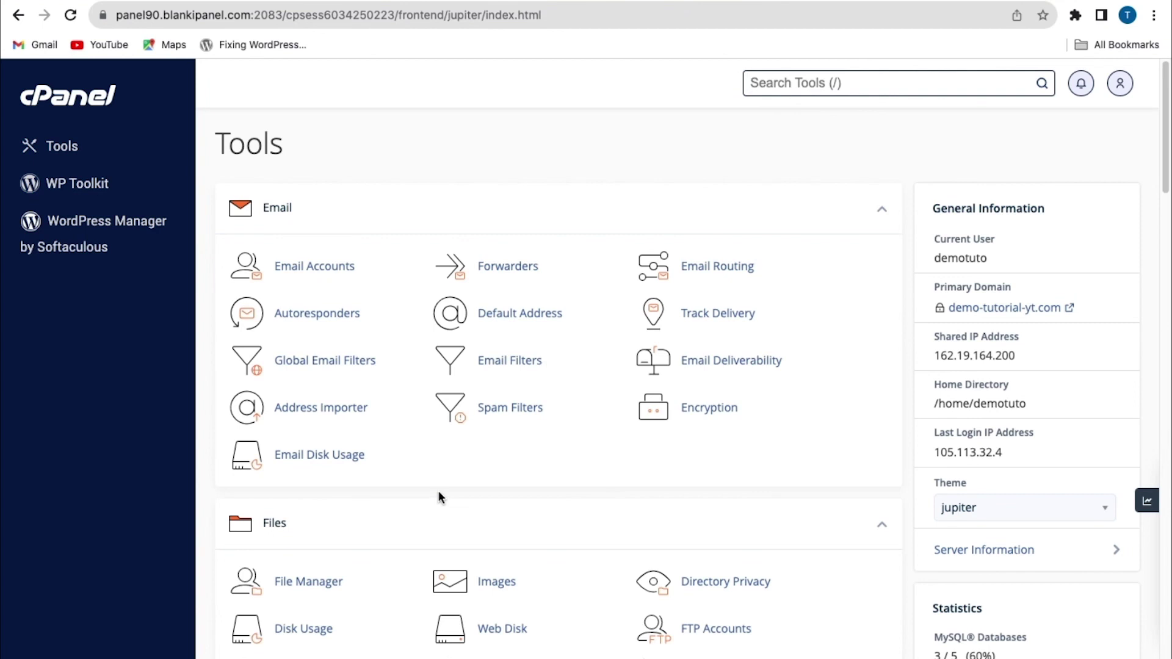
# Step: Open Zone Editor under Domains to list the demo-tutorial-yt.com zone
pyautogui.scroll(-10, 439, 491)
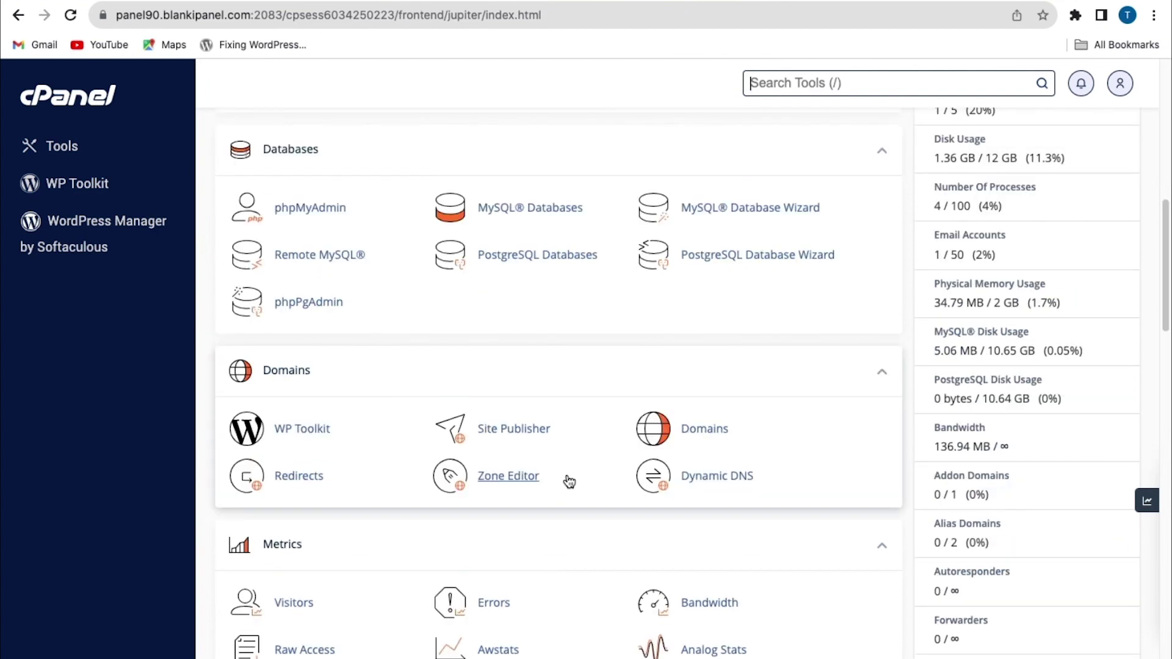
pyautogui.click(479, 487)
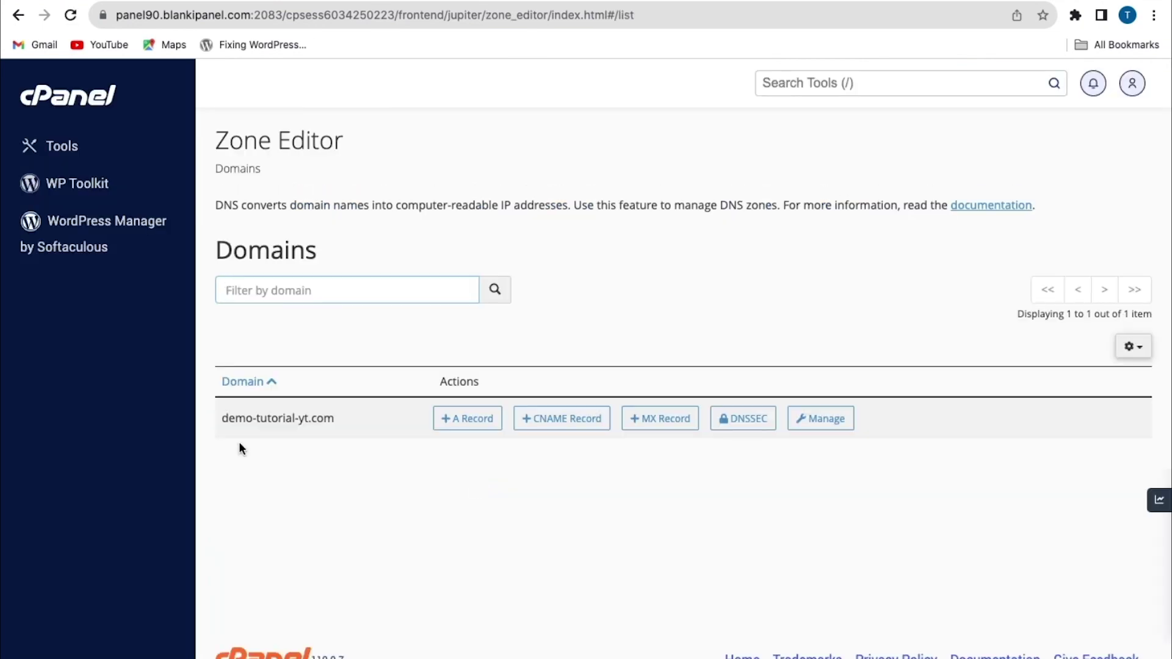
pyautogui.moveTo(209, 423); pyautogui.dragTo(329, 422)
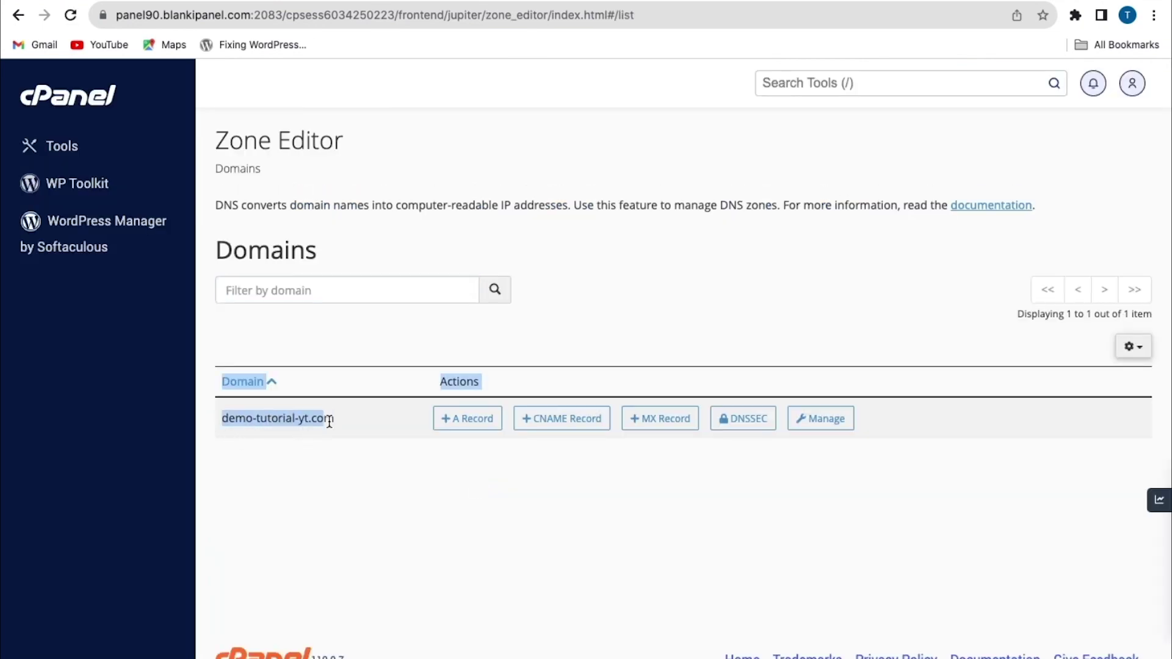
pyautogui.click(334, 421)
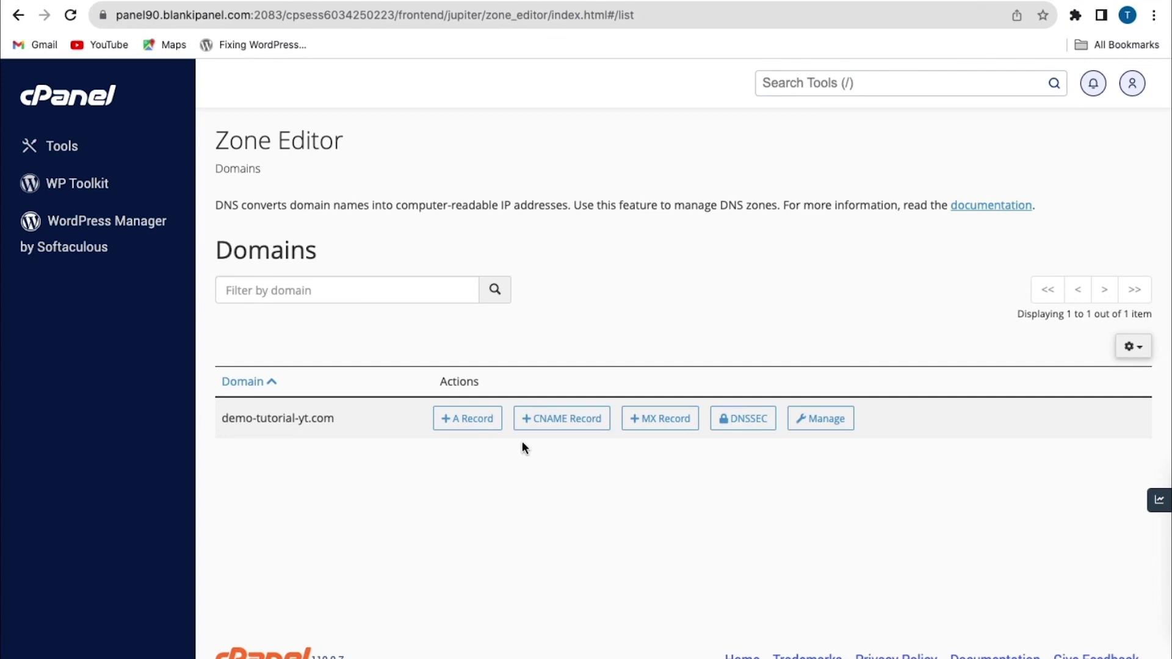
# Step: Add an A record named demo.demo-tutorial-yt.com. with address 23.227.38.65
pyautogui.click(456, 423)
pyautogui.click(399, 190)
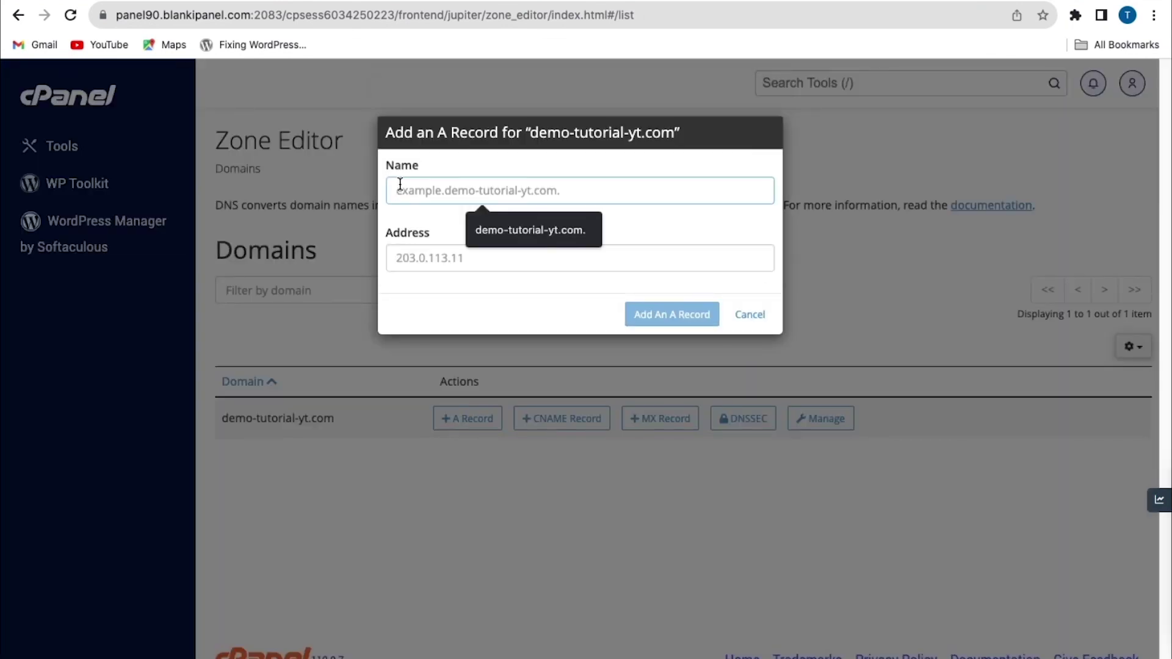
pyautogui.click(514, 231)
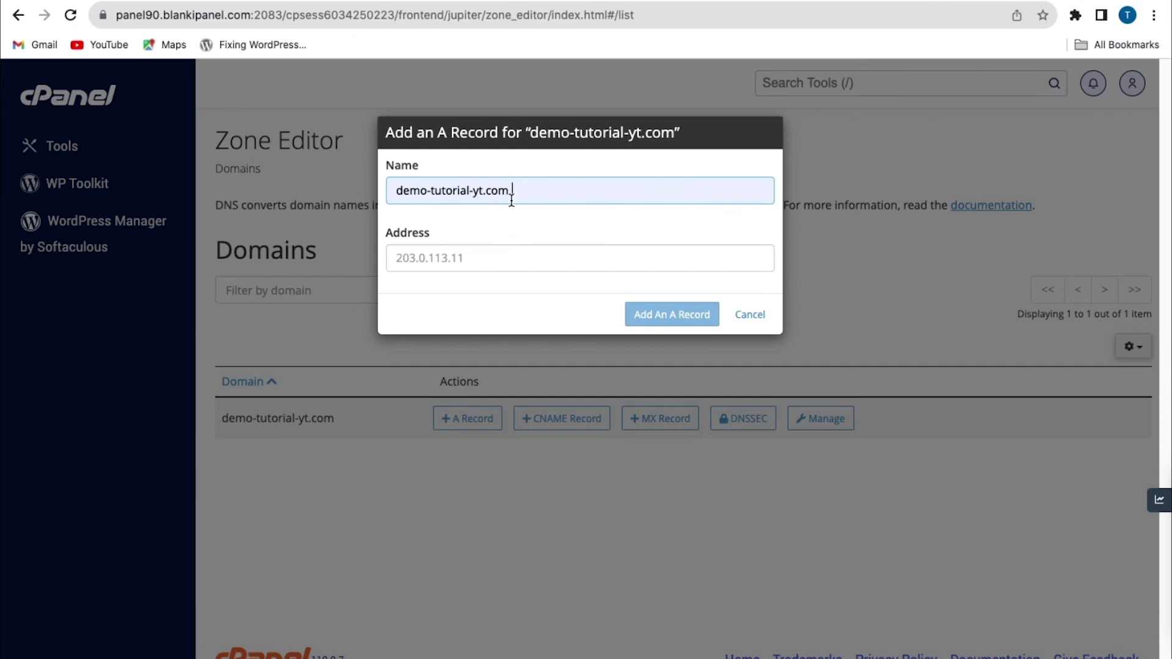
pyautogui.click(395, 192)
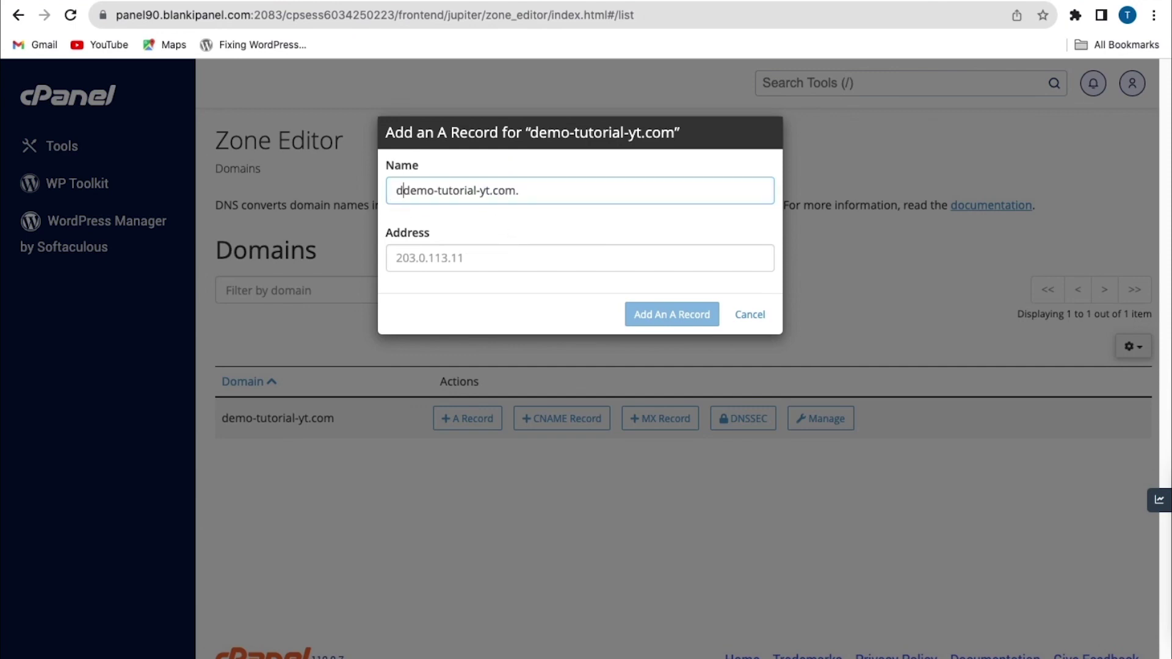
pyautogui.write('demo')
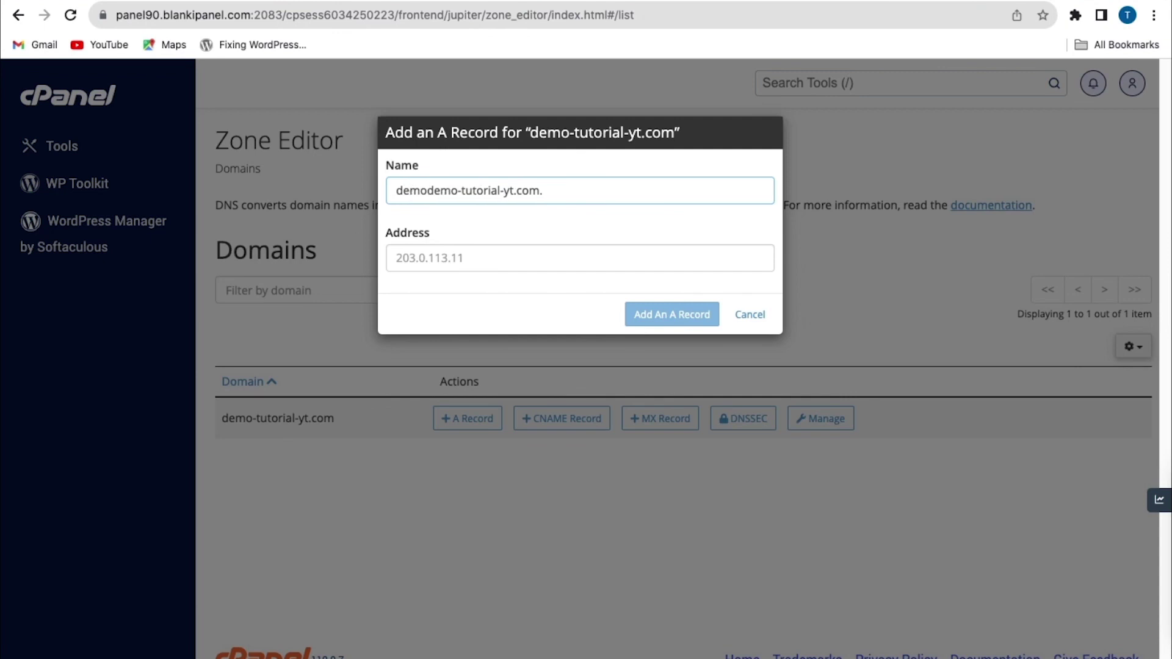
pyautogui.write('.')
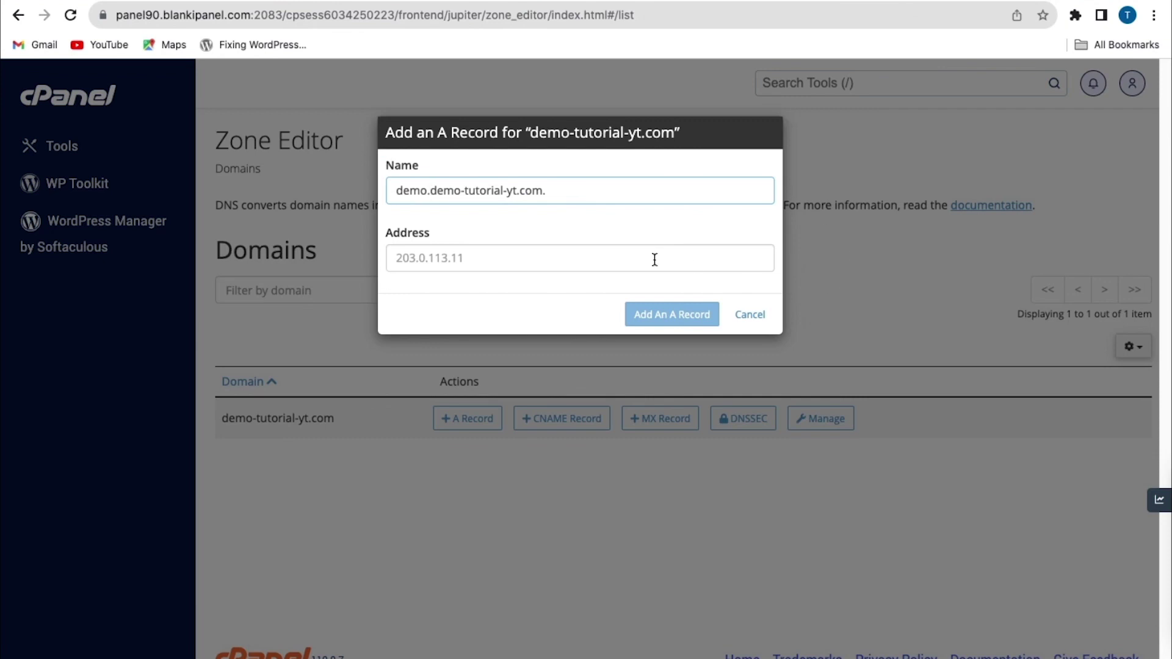
pyautogui.click(390, 261)
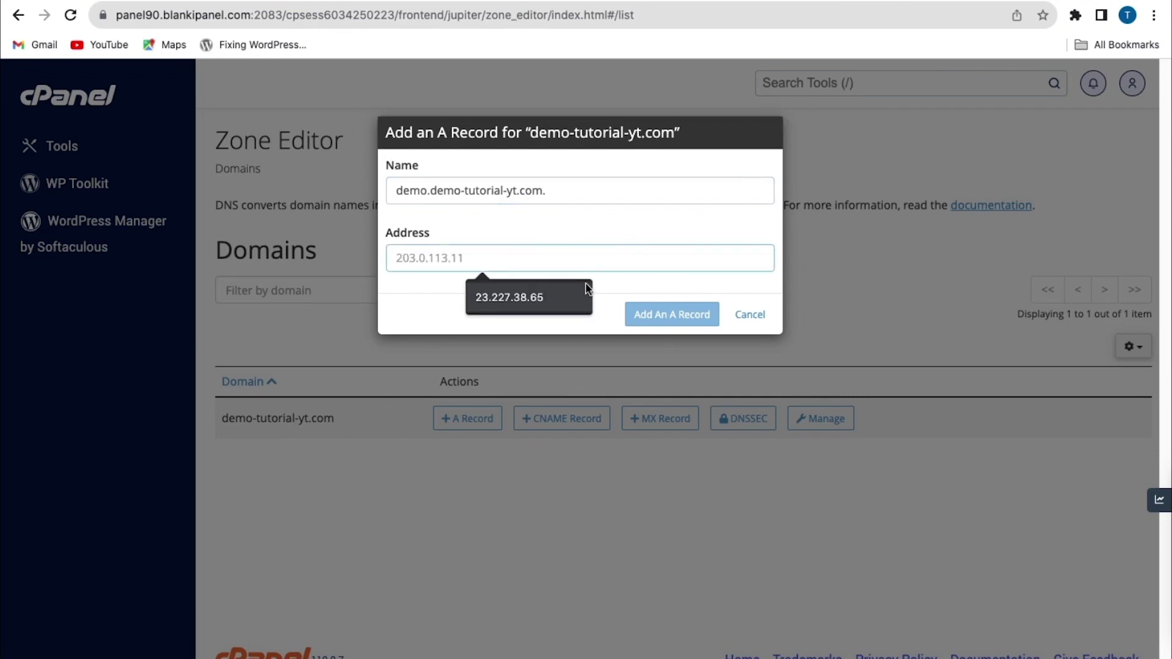
pyautogui.click(553, 303)
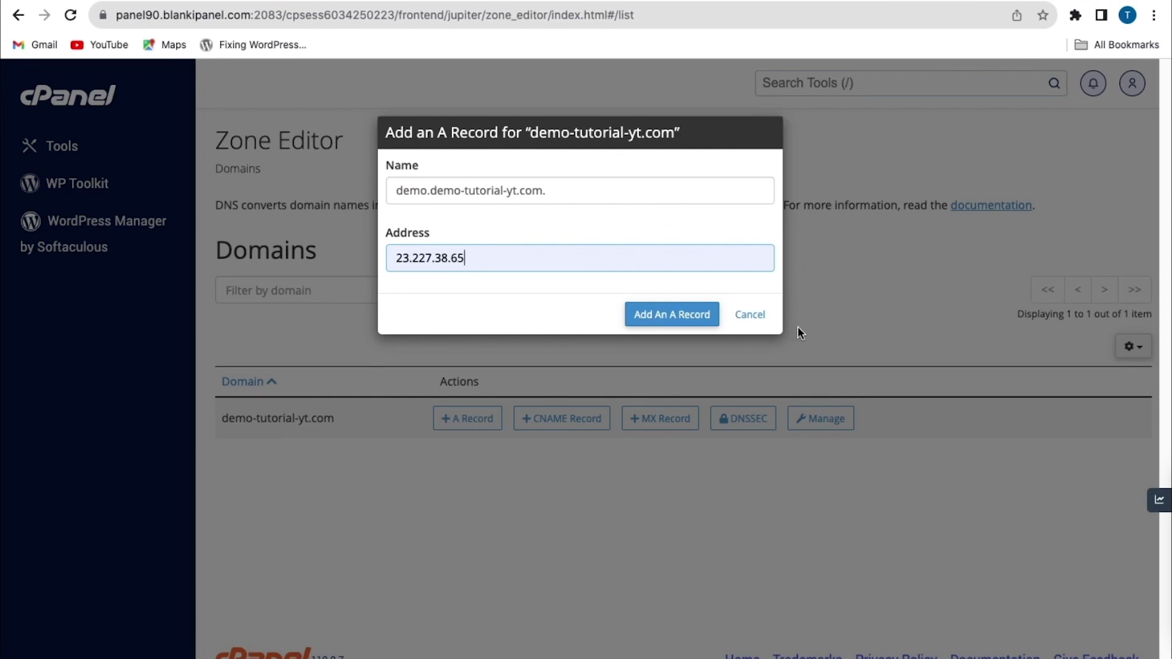
pyautogui.click(642, 315)
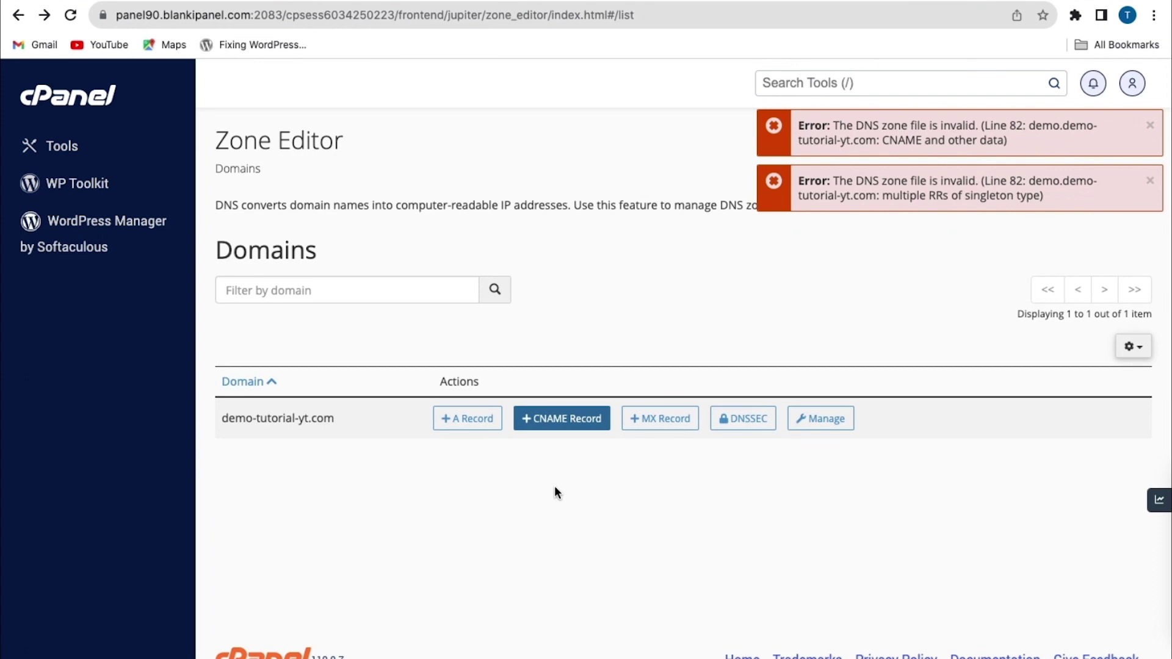
# Step: Submit a CNAME demo.demo-tutorial-yt.com. targeting shops.myshopify.com, then cancel the form
pyautogui.click(539, 427)
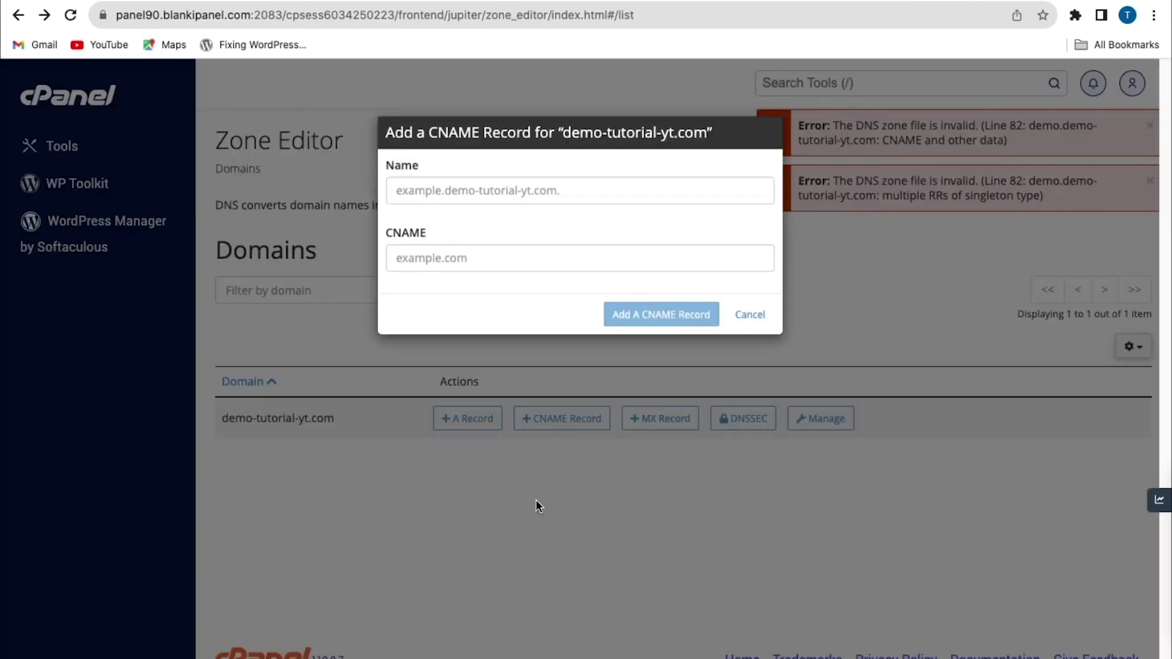
pyautogui.click(411, 192)
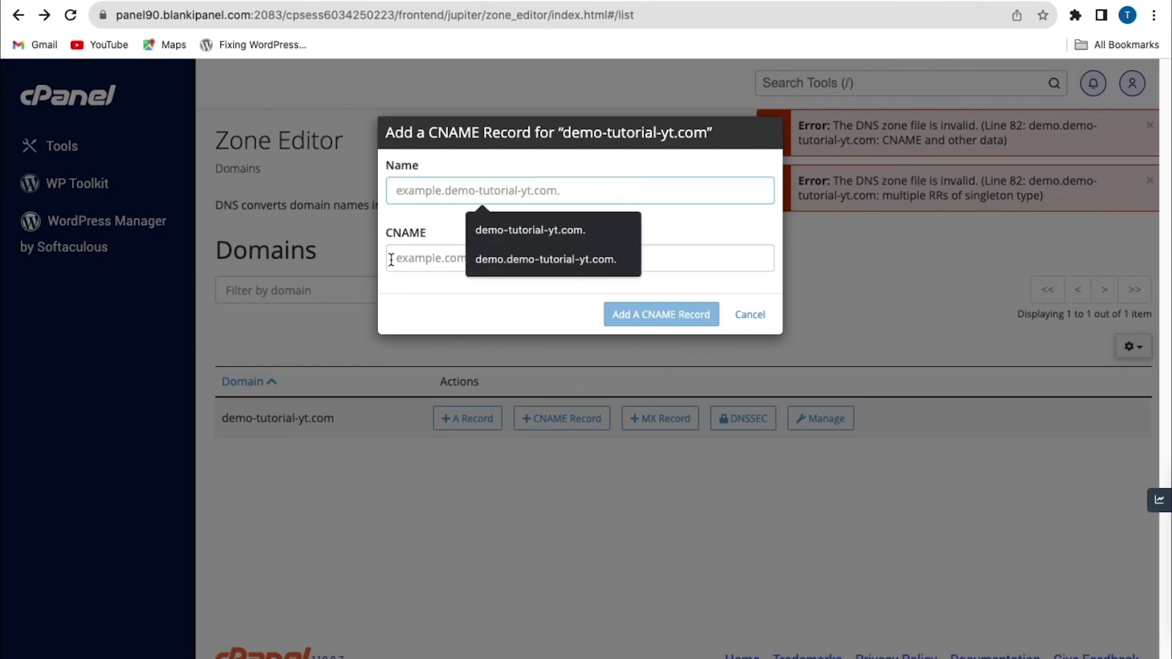
pyautogui.click(590, 262)
pyautogui.click(404, 263)
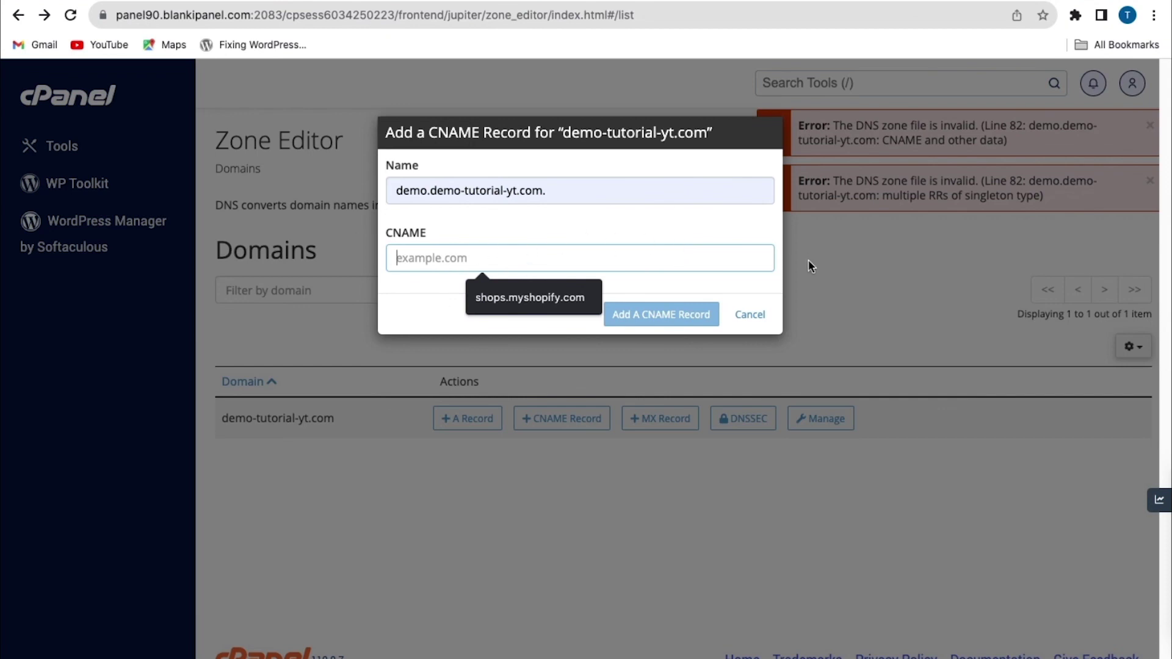
pyautogui.click(510, 297)
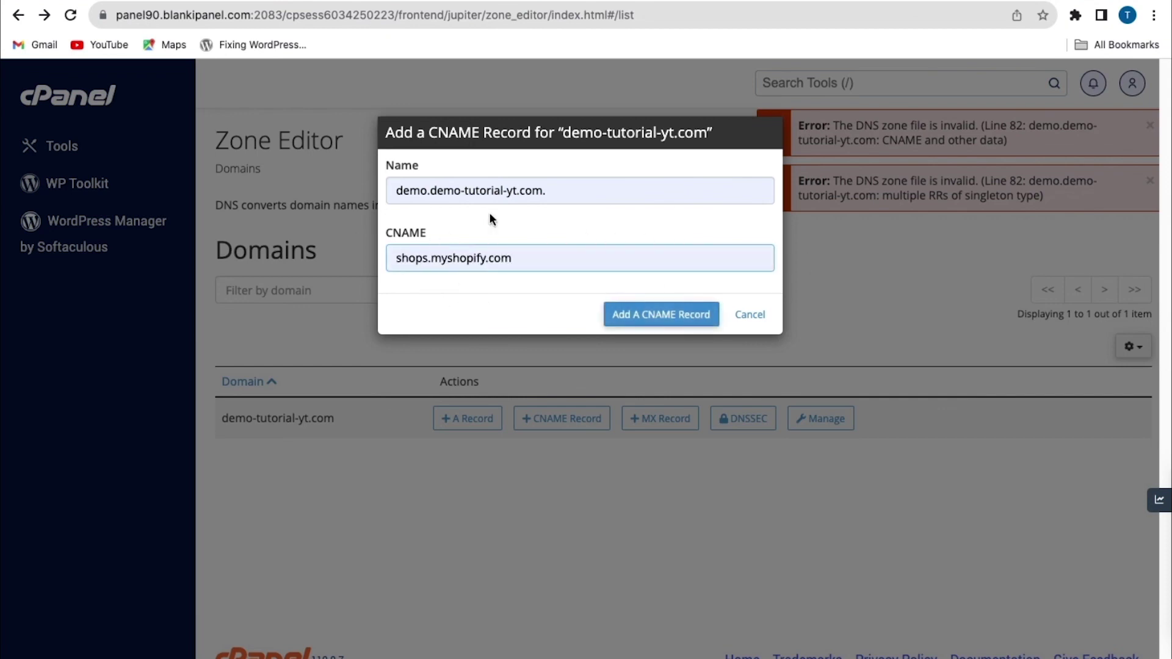
pyautogui.click(649, 317)
pyautogui.click(746, 315)
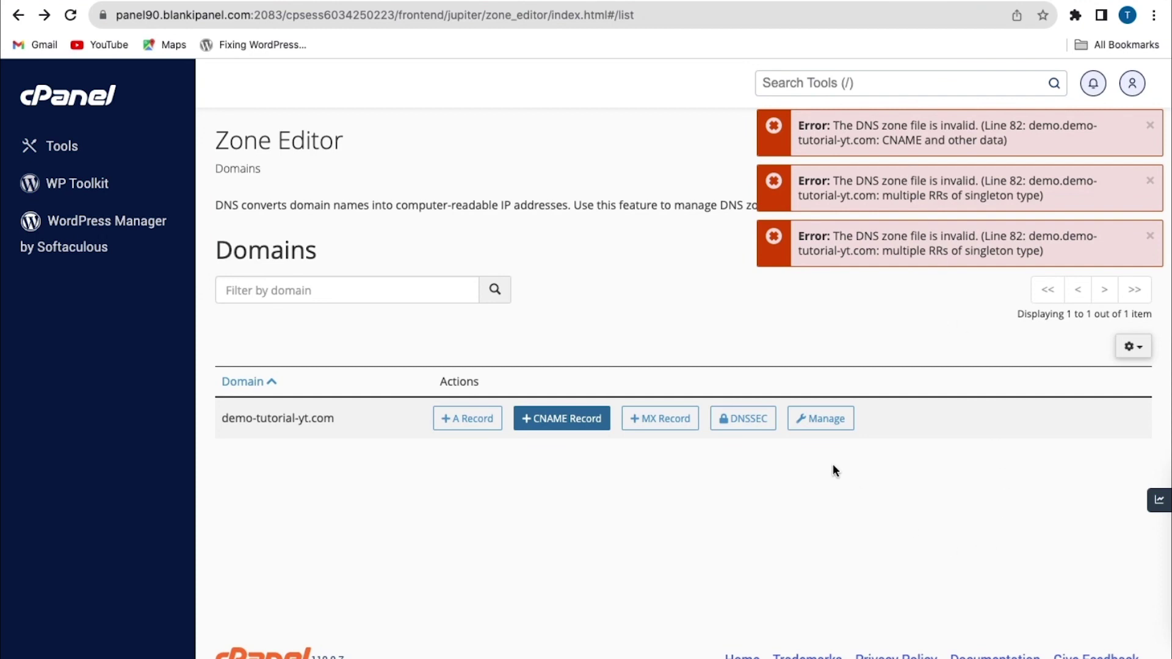
# Step: Add and save an A record 'demothejoe' with IPv4 address 162.19.164.200
pyautogui.click(827, 424)
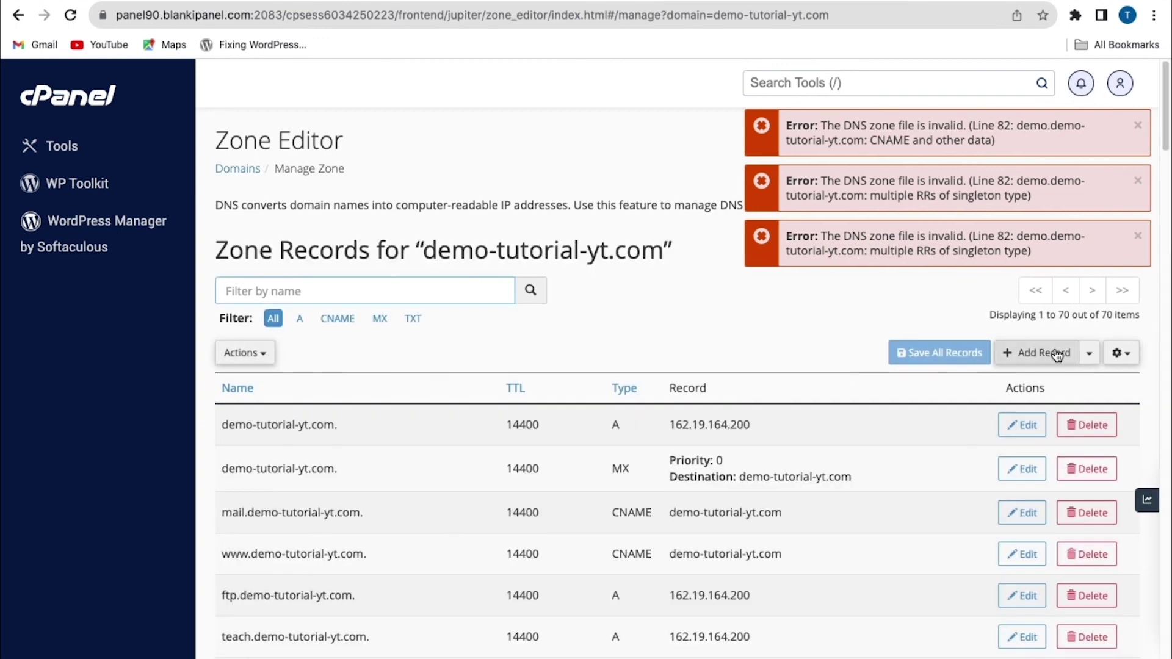
pyautogui.click(1089, 359)
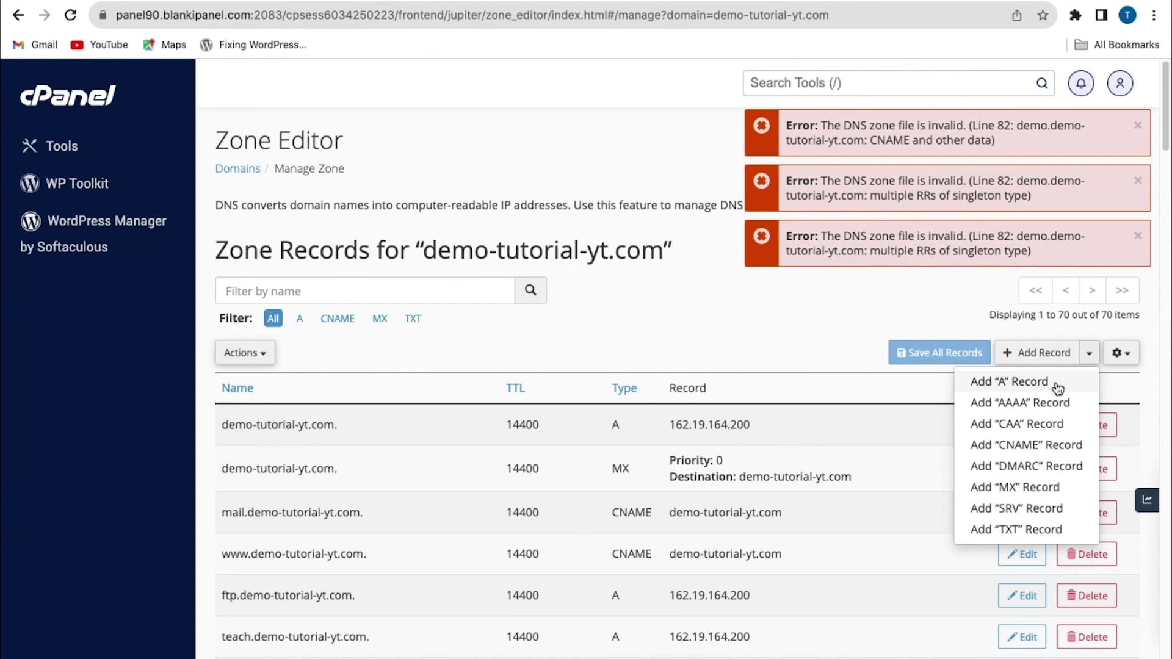
pyautogui.click(1008, 383)
pyautogui.click(335, 425)
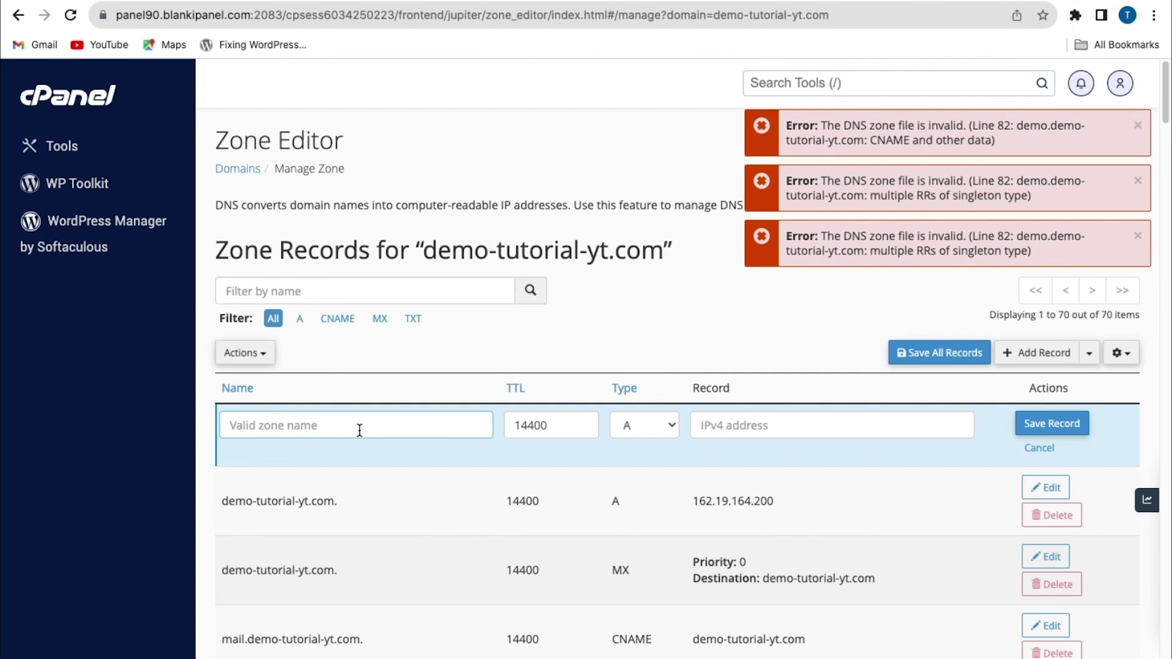
pyautogui.write('demothejoe.demo-tutorial-yt.com.')
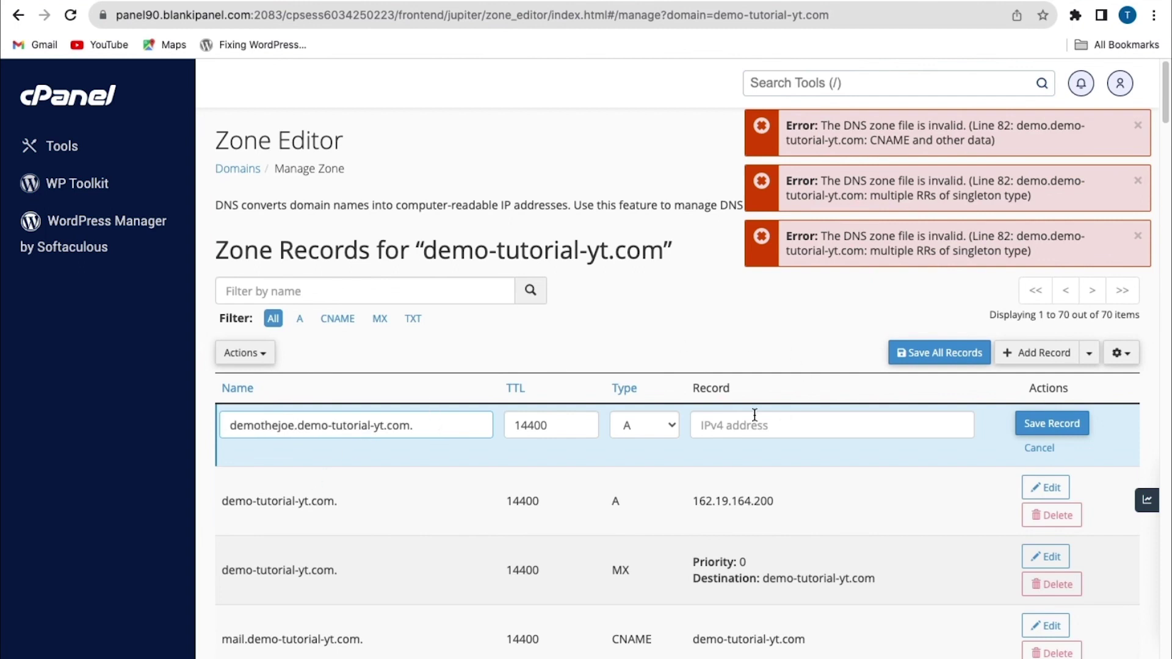
pyautogui.click(674, 427)
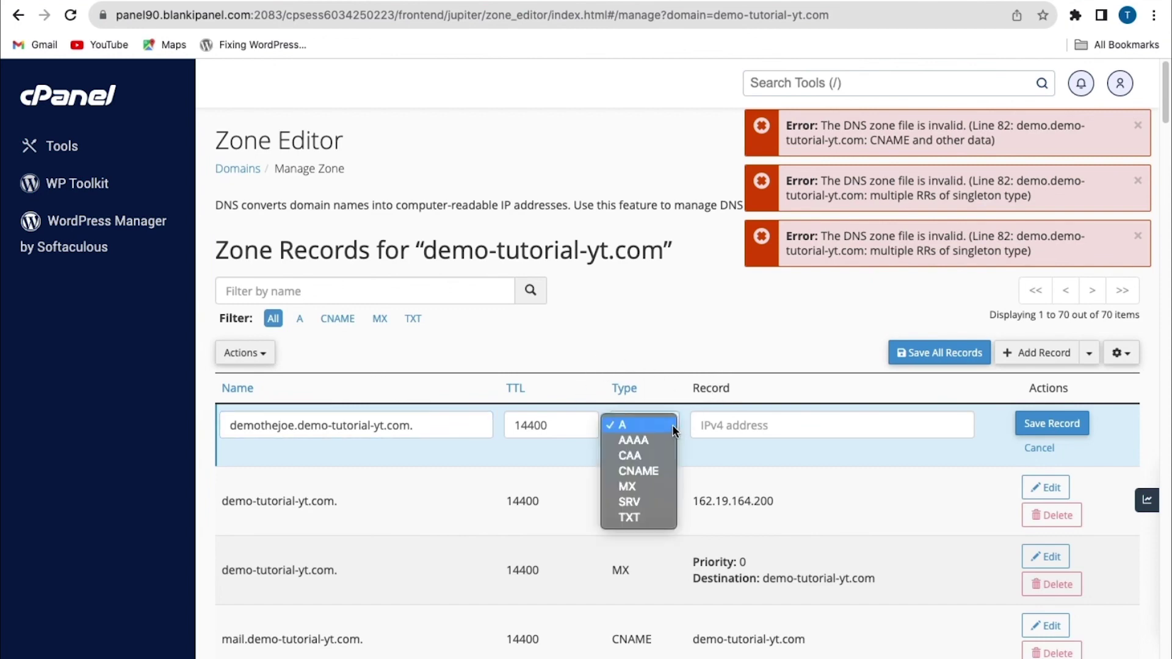
pyautogui.click(627, 424)
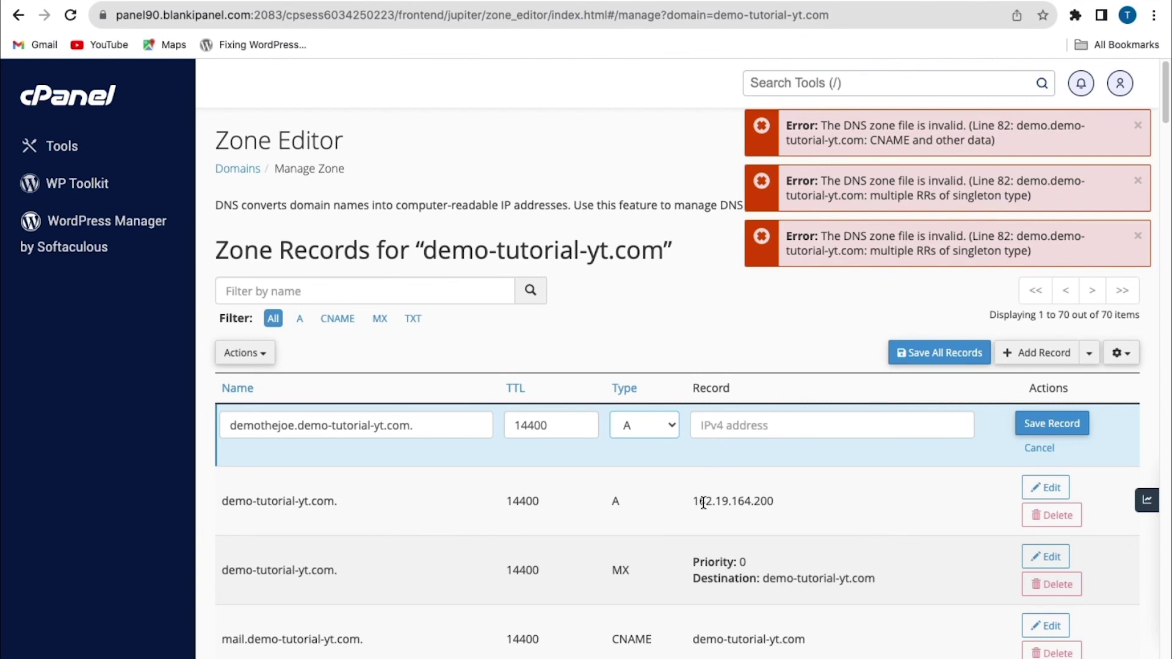
pyautogui.moveTo(692, 501); pyautogui.dragTo(769, 426)
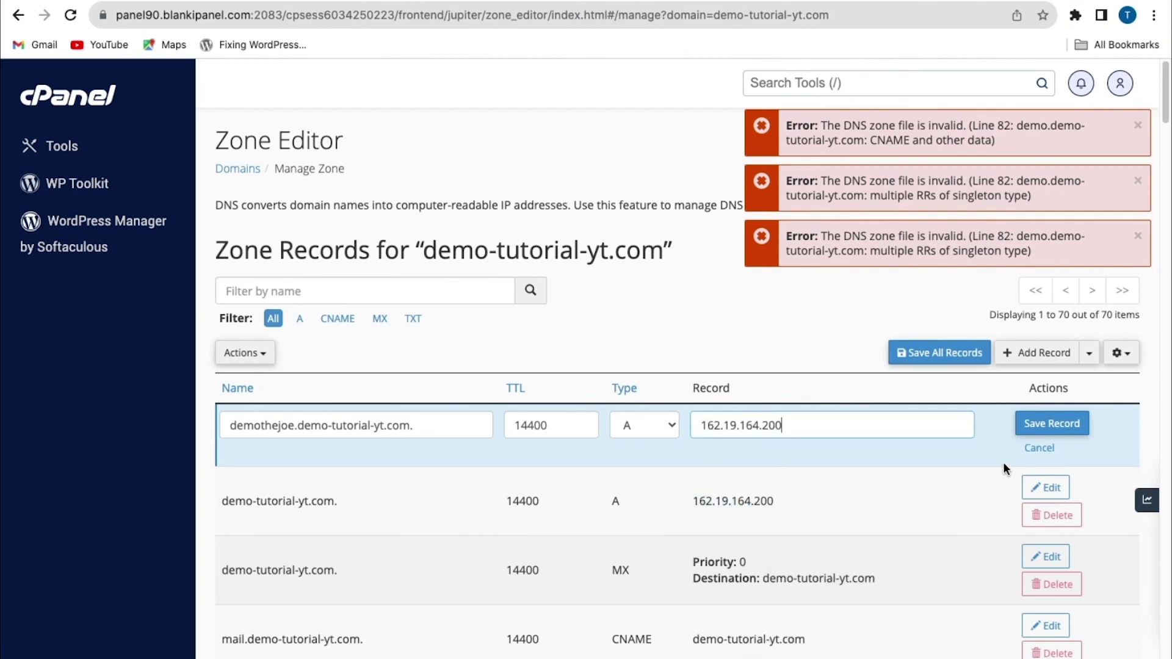
pyautogui.click(1034, 427)
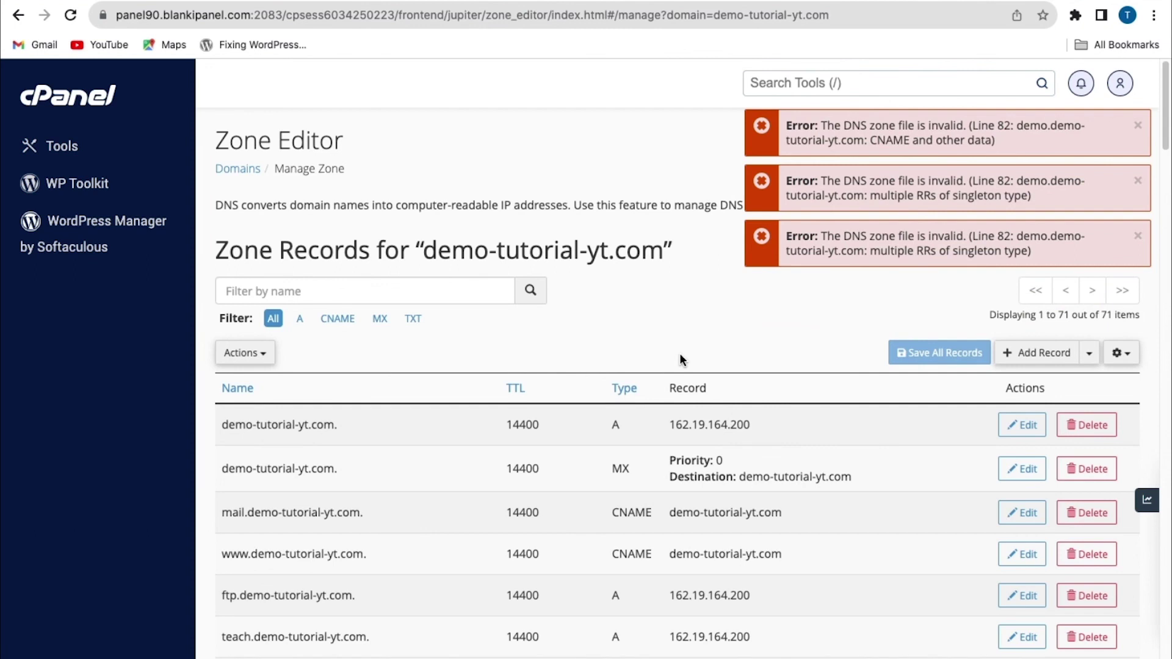
# Step: Add and save a CNAME record demo.demo-tutorial-yt.com pointing to demo-tutorial-yt.com
pyautogui.click(1088, 353)
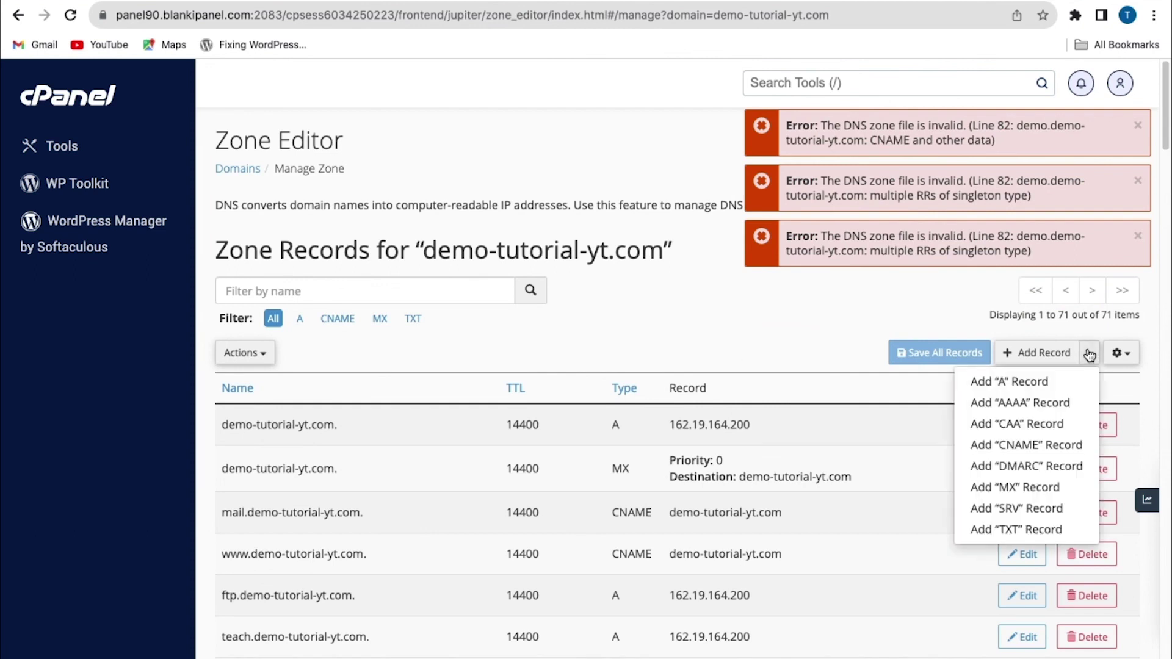
pyautogui.click(1008, 445)
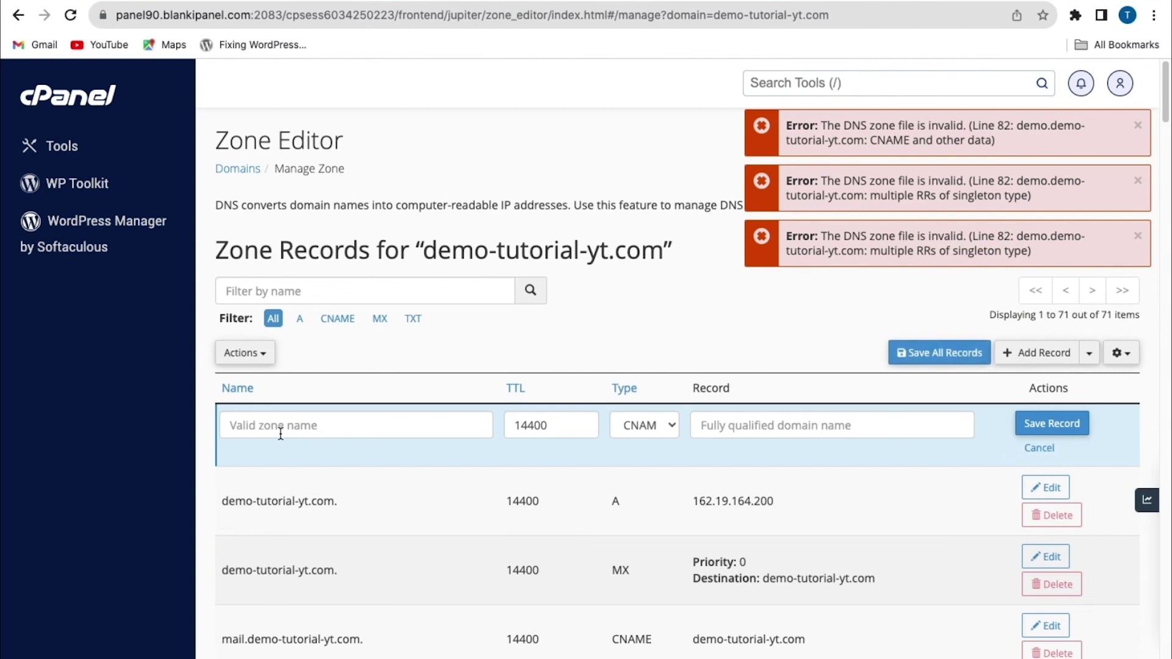
pyautogui.rightClick(242, 429)
pyautogui.click(272, 525)
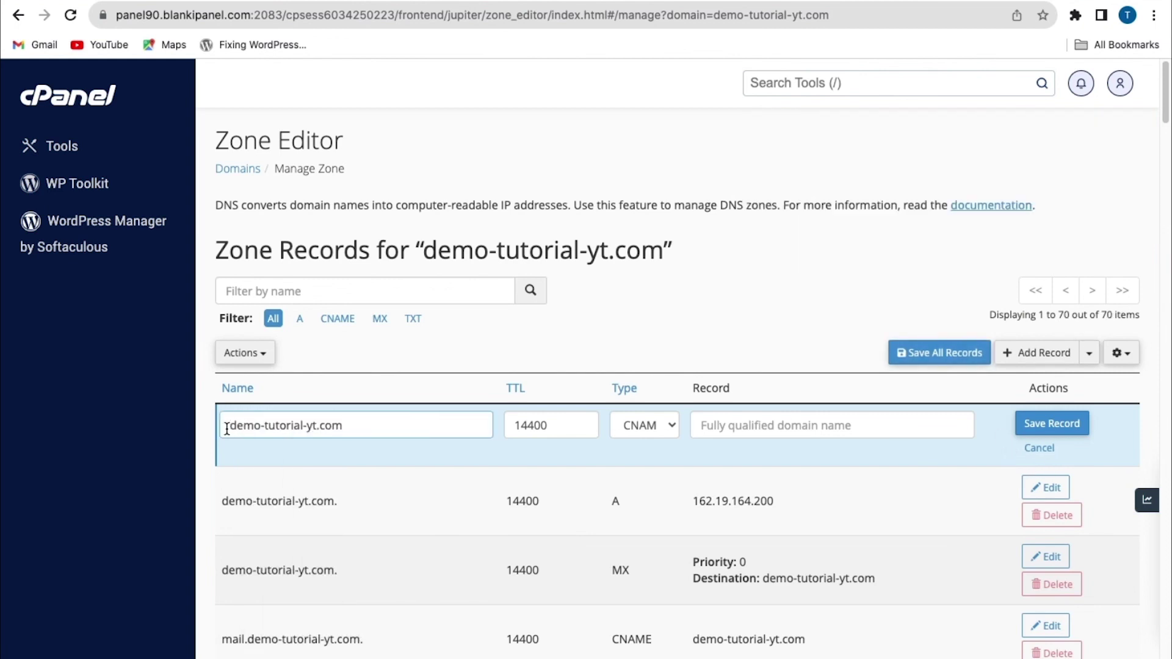
pyautogui.click(227, 427)
pyautogui.write('demo.')
pyautogui.click(753, 425)
pyautogui.rightClick(745, 427)
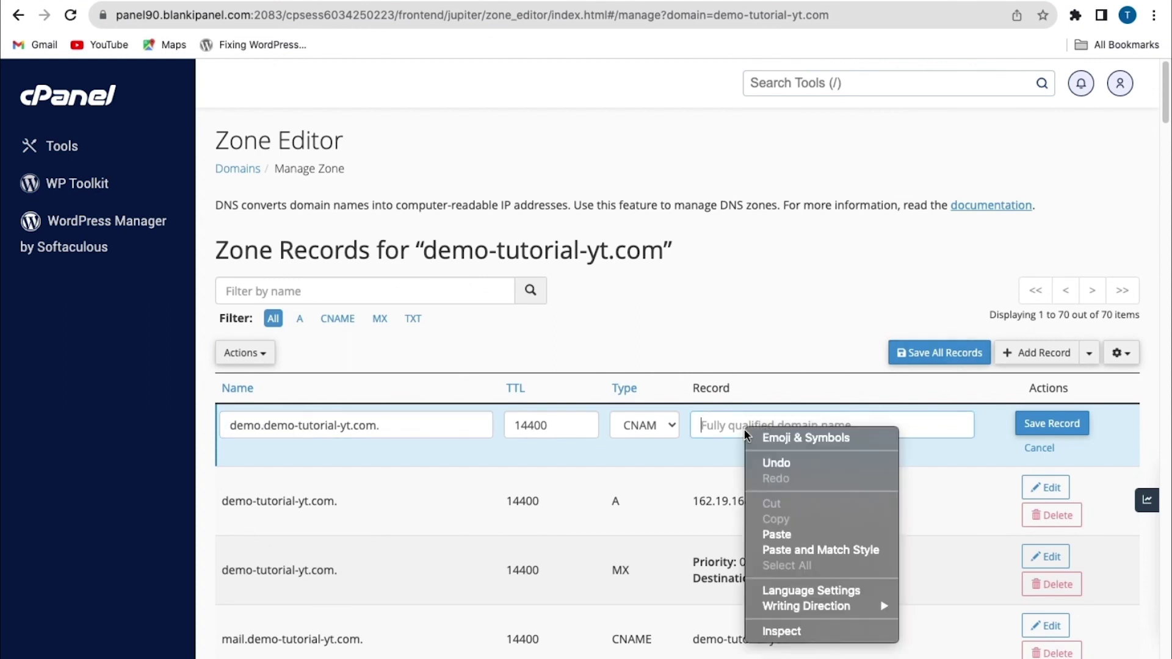
pyautogui.click(772, 534)
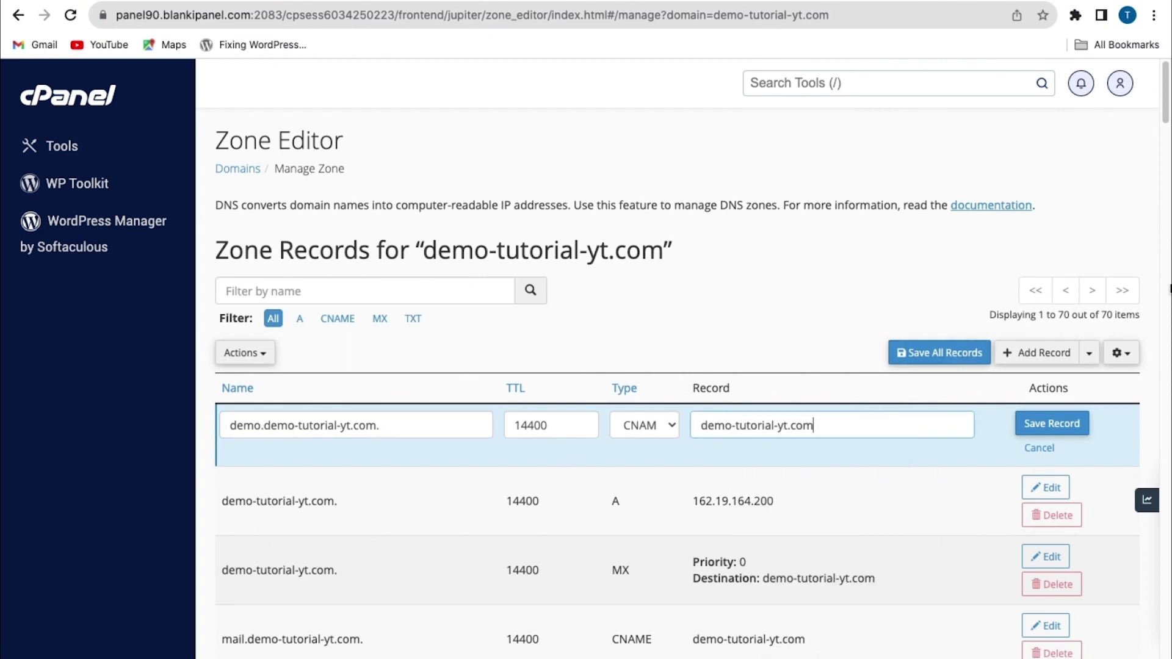
pyautogui.click(1035, 424)
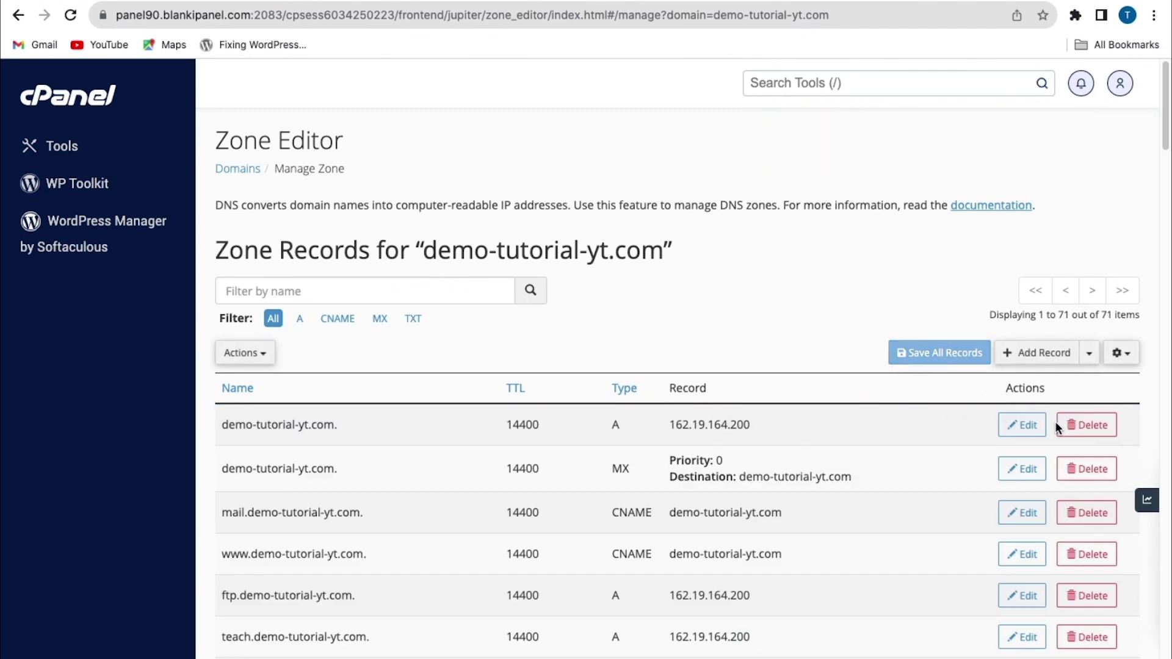
# Step: Filter the zone's record list to show only A records
pyautogui.click(300, 320)
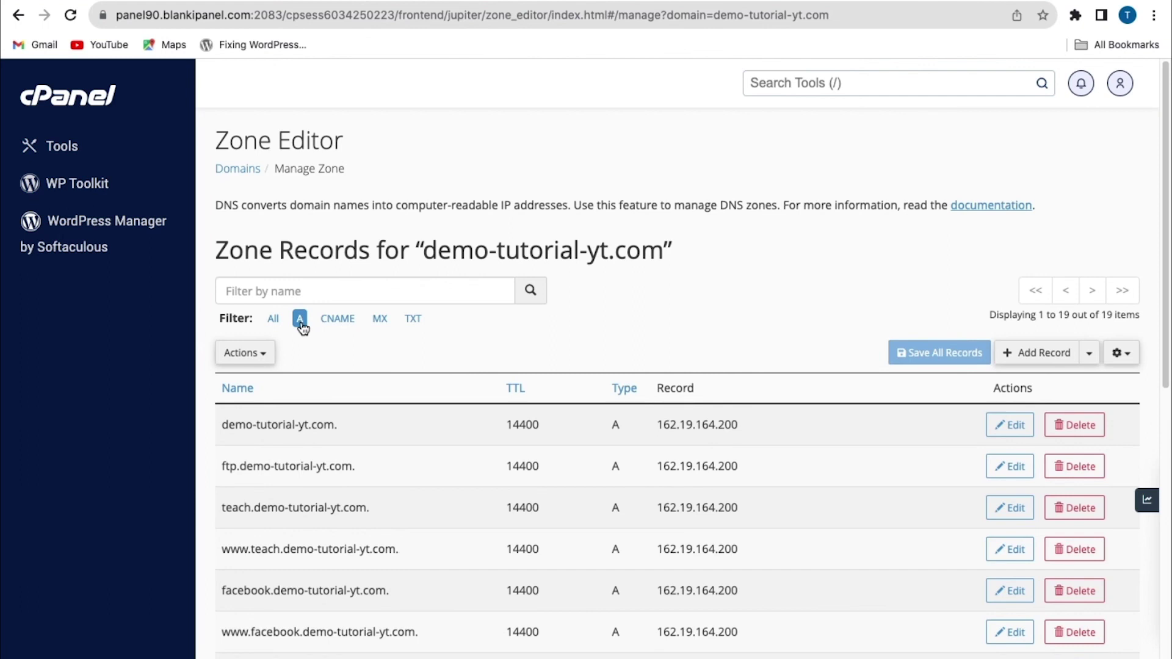
pyautogui.scroll(-1, 368, 487)
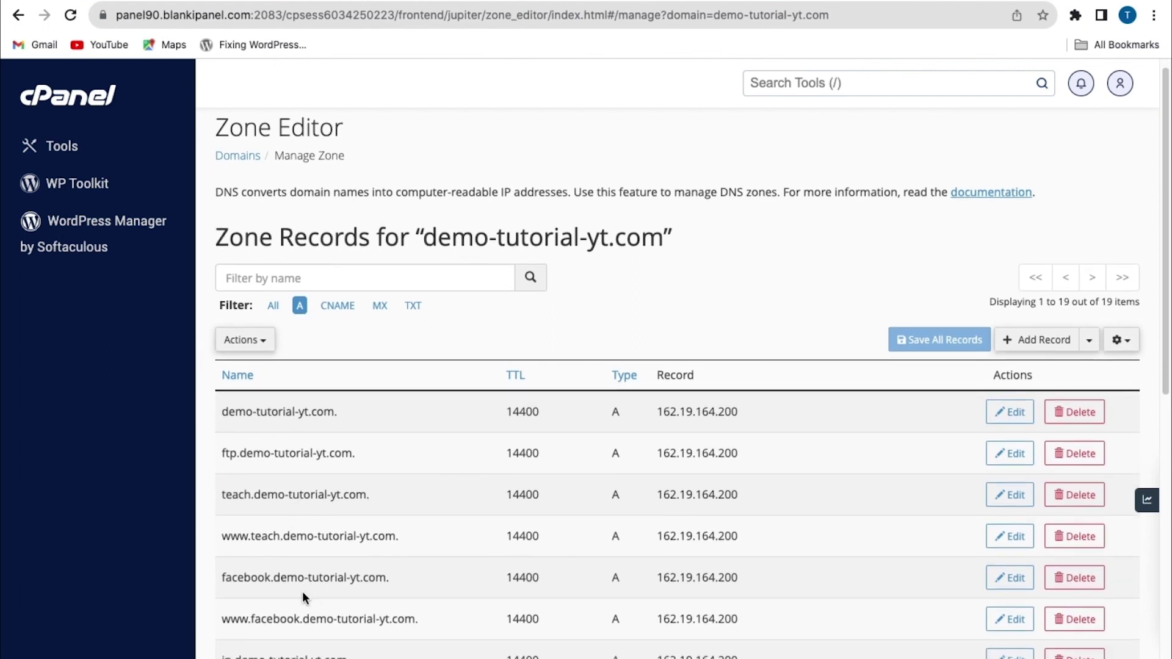
pyautogui.scroll(-3, 356, 561)
pyautogui.scroll(-10, 359, 574)
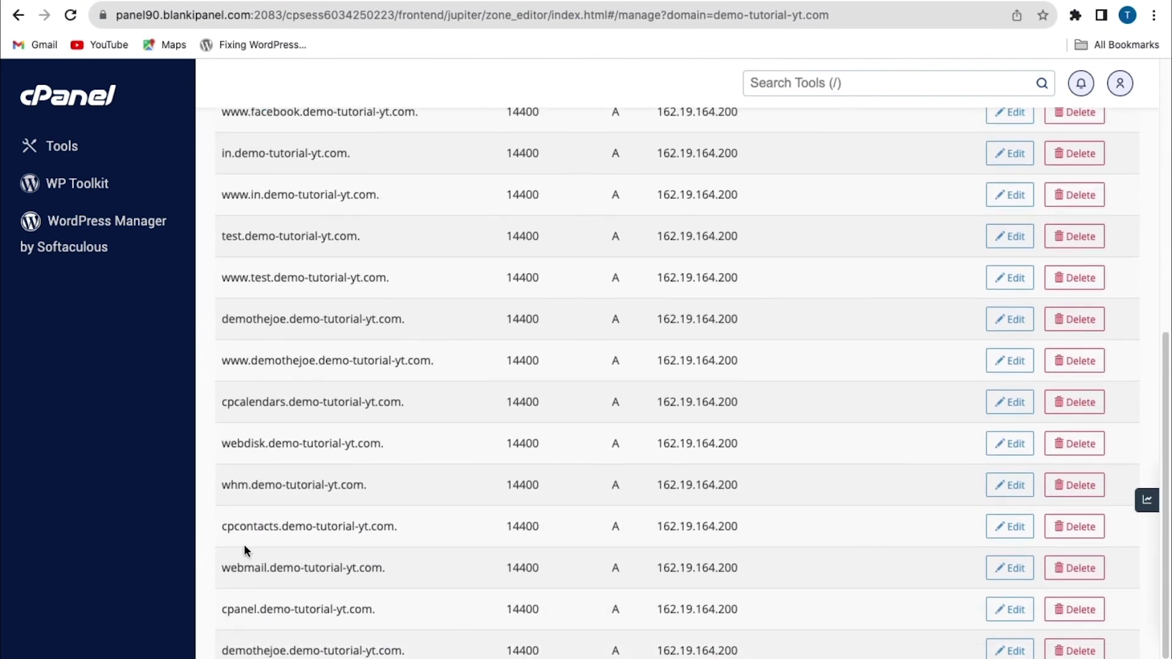
pyautogui.scroll(7, 348, 559)
# Step: Re-save the teach.demo-tutorial-yt.com A record with address 162.19.164.200
pyautogui.moveTo(228, 287); pyautogui.dragTo(411, 294)
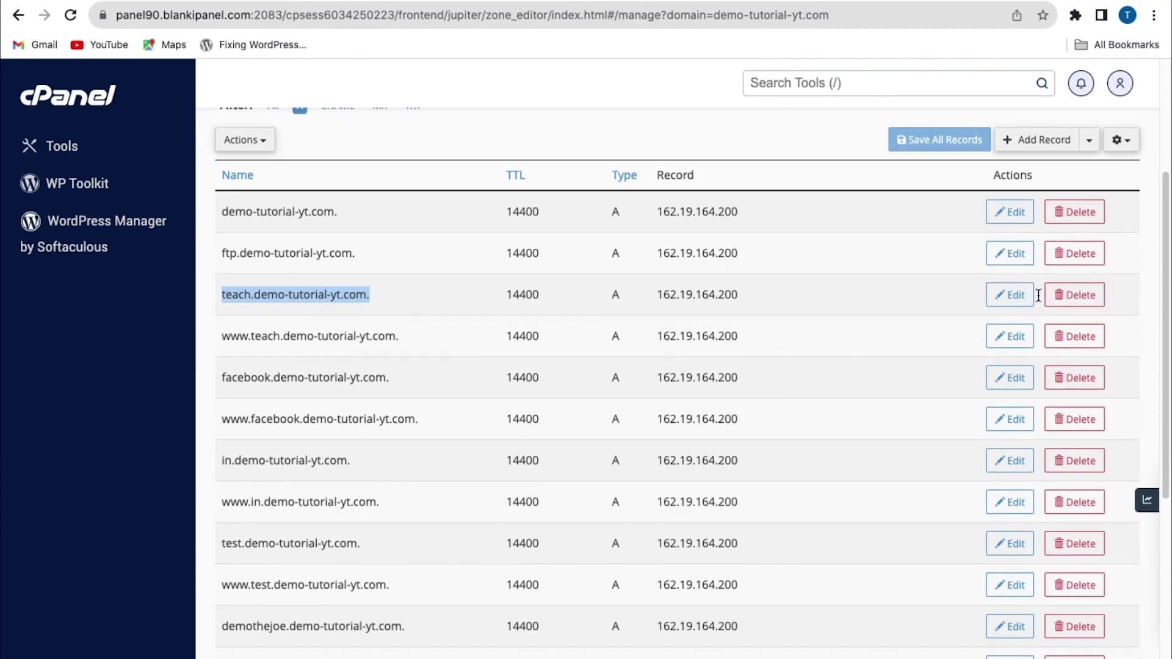
pyautogui.click(1011, 295)
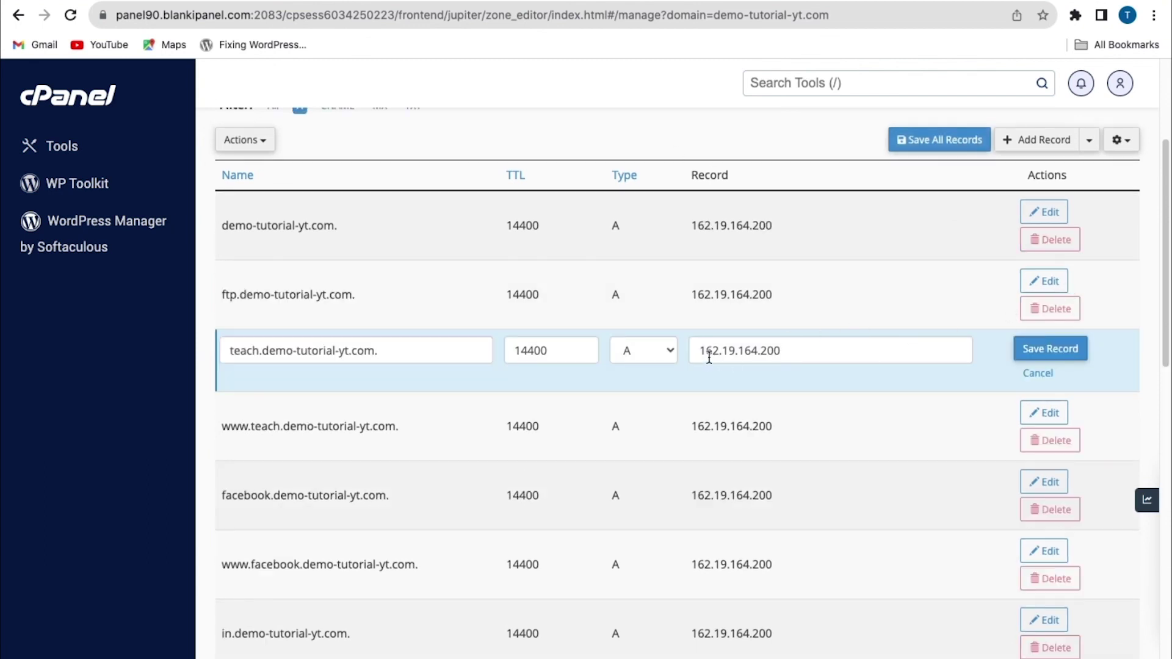
pyautogui.moveTo(699, 351); pyautogui.dragTo(817, 354)
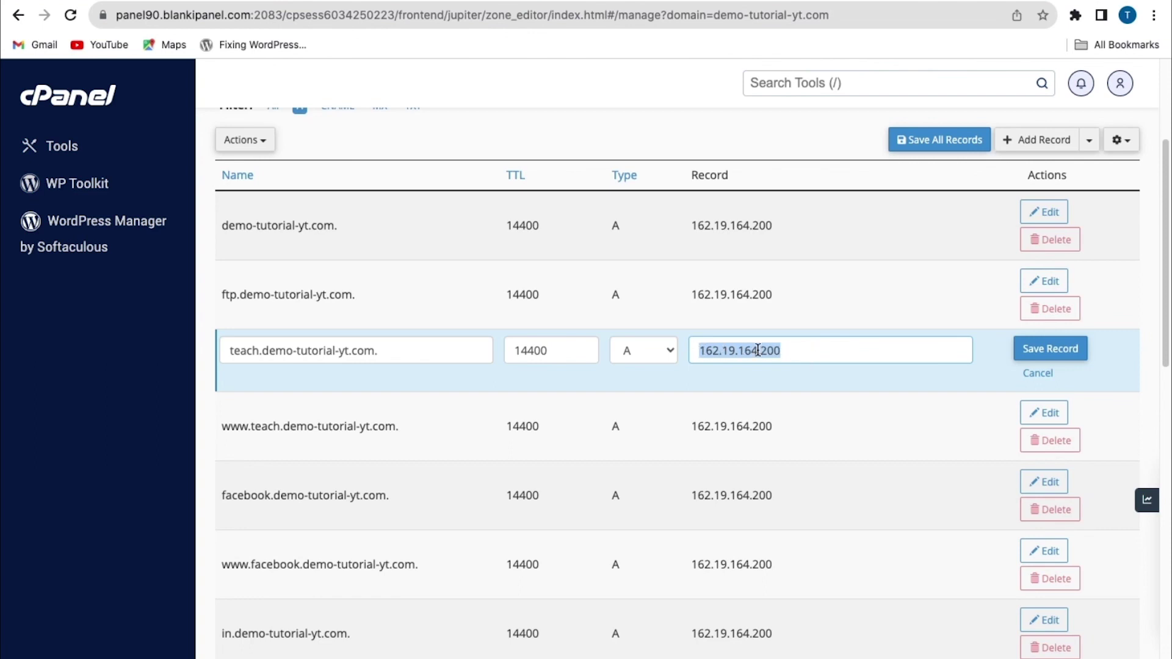
pyautogui.click(1037, 349)
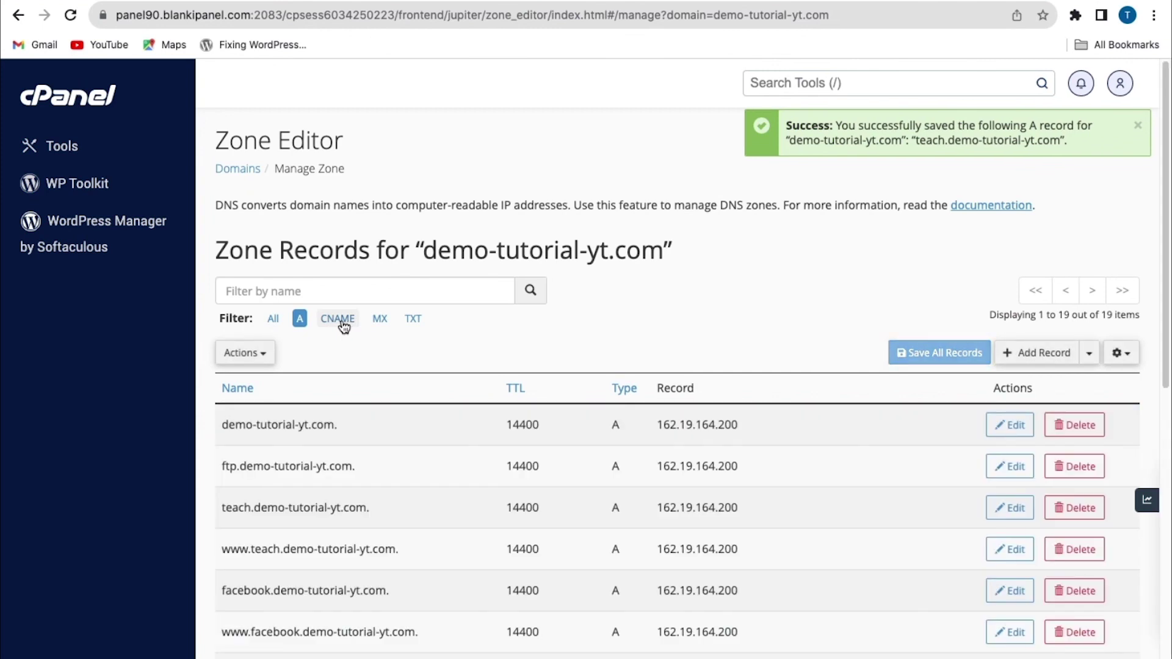
# Step: Show only CNAME records and re-save demo.demo-tutorial-yt.com pointing to demo-tutorial-yt.com
pyautogui.click(337, 319)
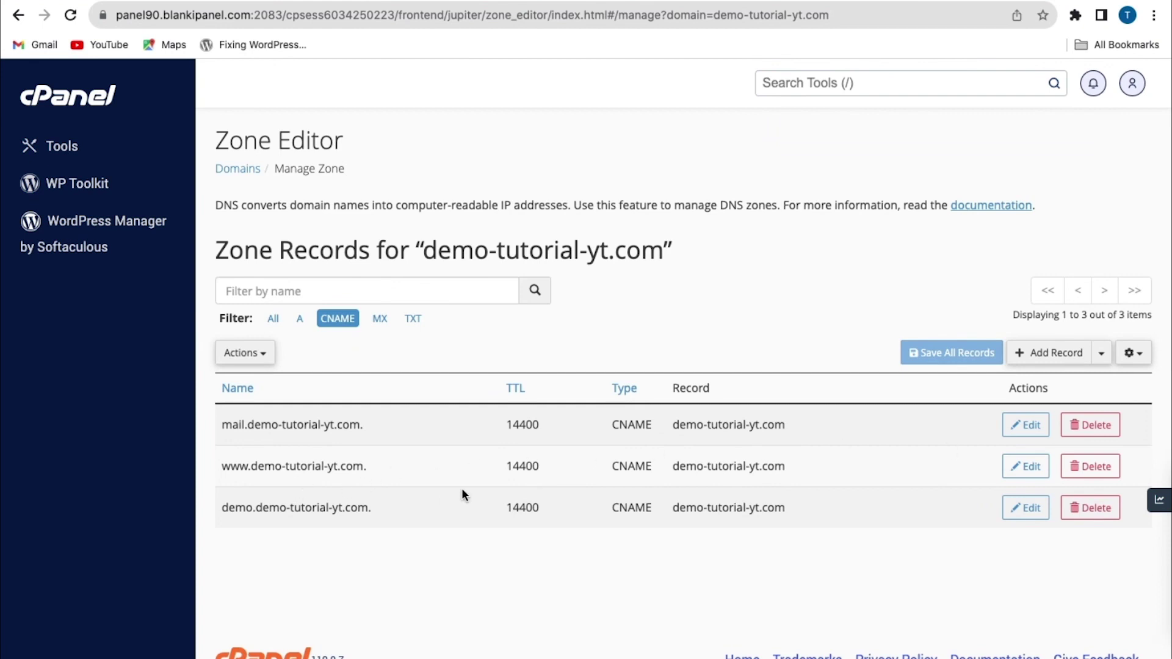
pyautogui.click(1033, 516)
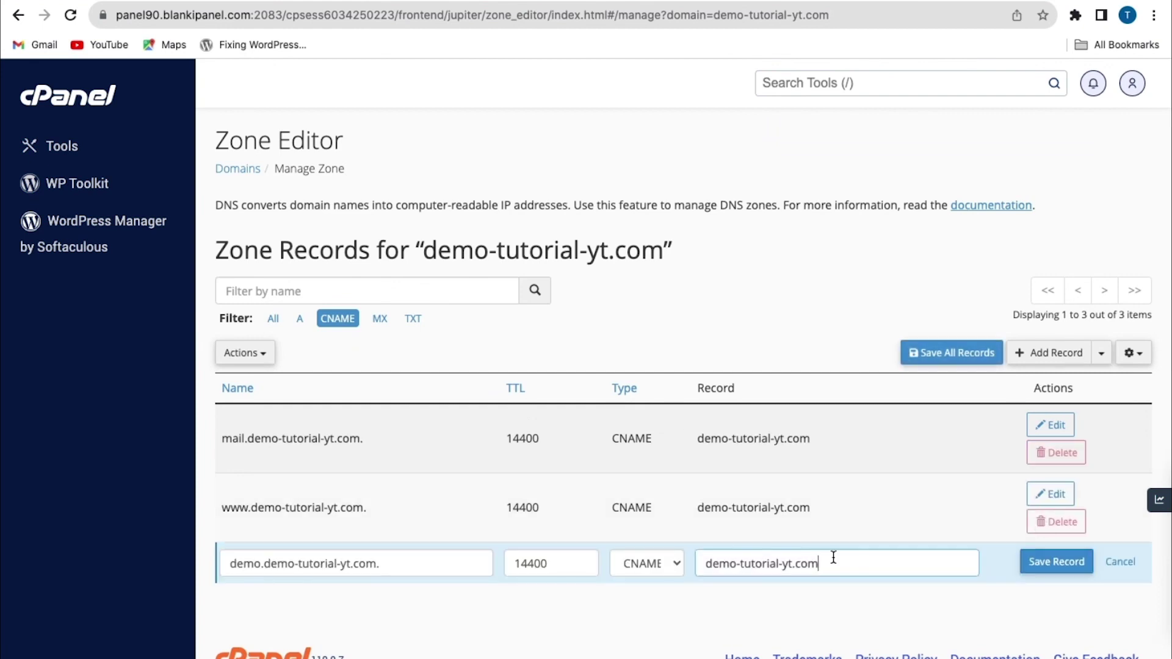
pyautogui.moveTo(833, 562); pyautogui.dragTo(707, 565)
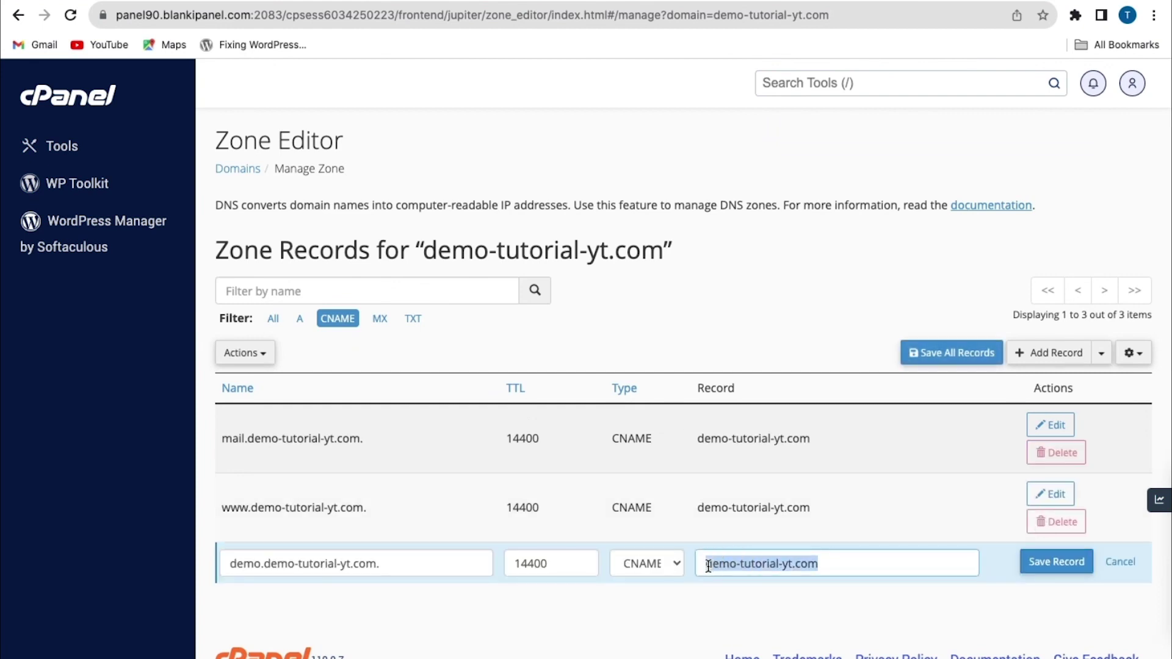
pyautogui.rightClick(744, 565)
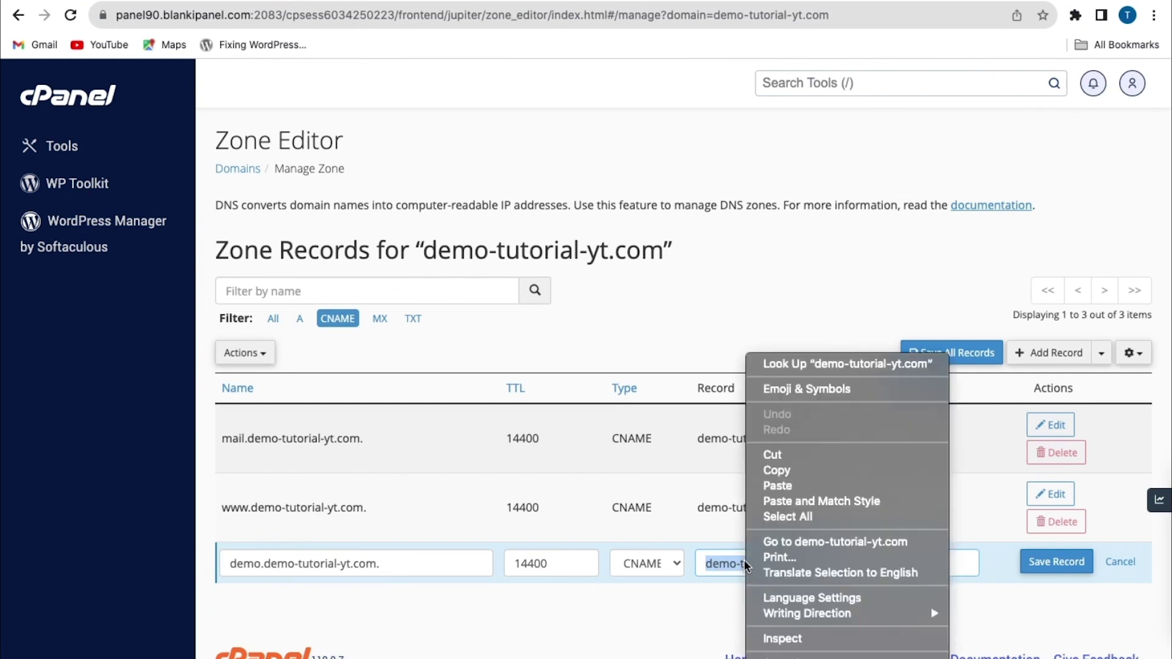
pyautogui.click(842, 563)
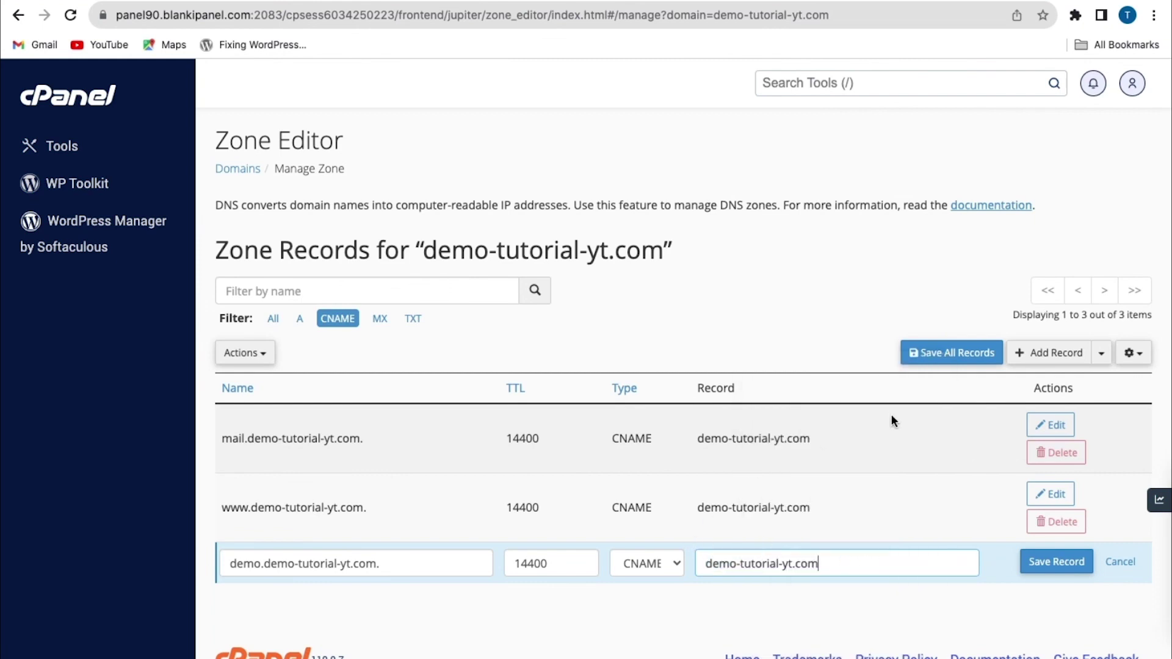
pyautogui.click(1052, 563)
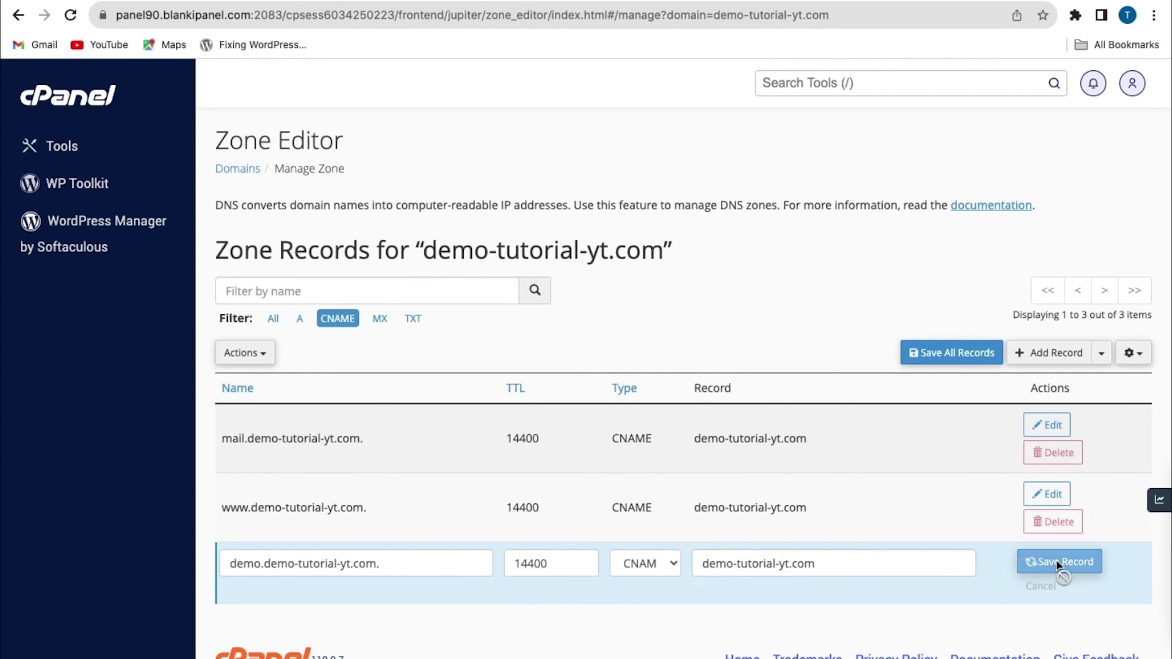